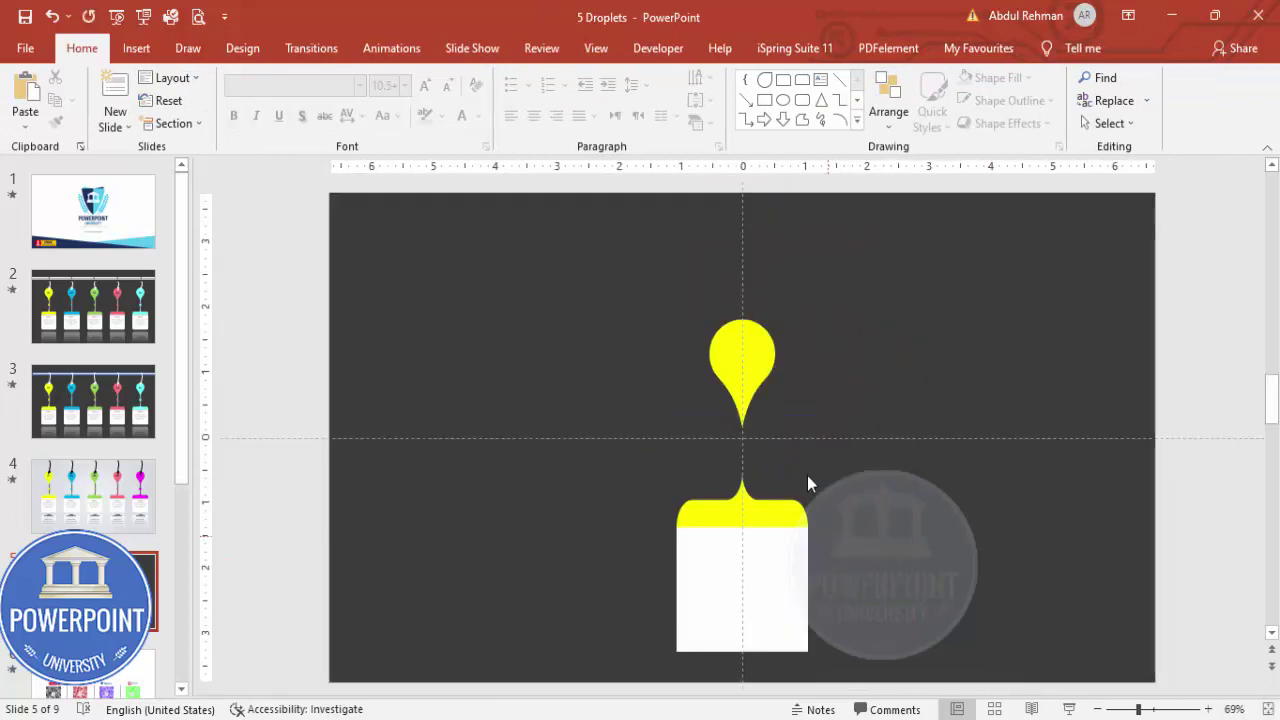
Step: Draw a small oval below the droplet tip with no outline and a yellow fill
{"action": "left_click", "coordinate": [136, 48]}
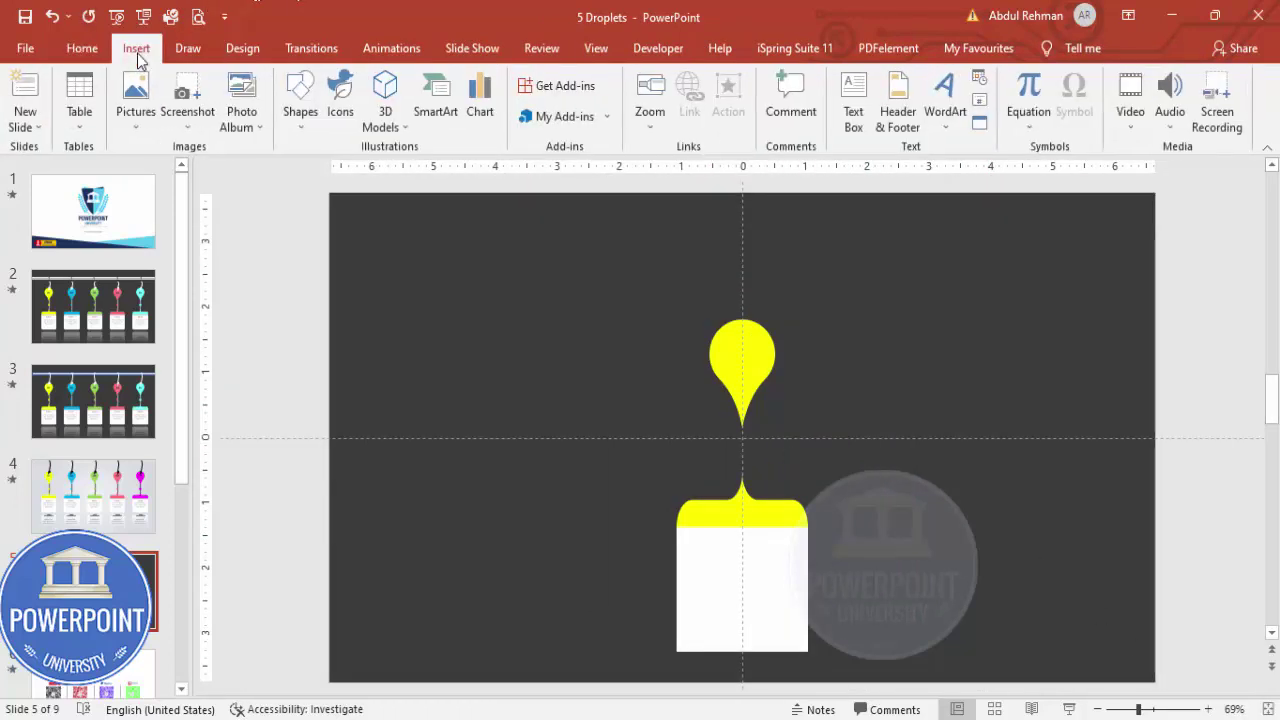
{"action": "left_click", "coordinate": [299, 128]}
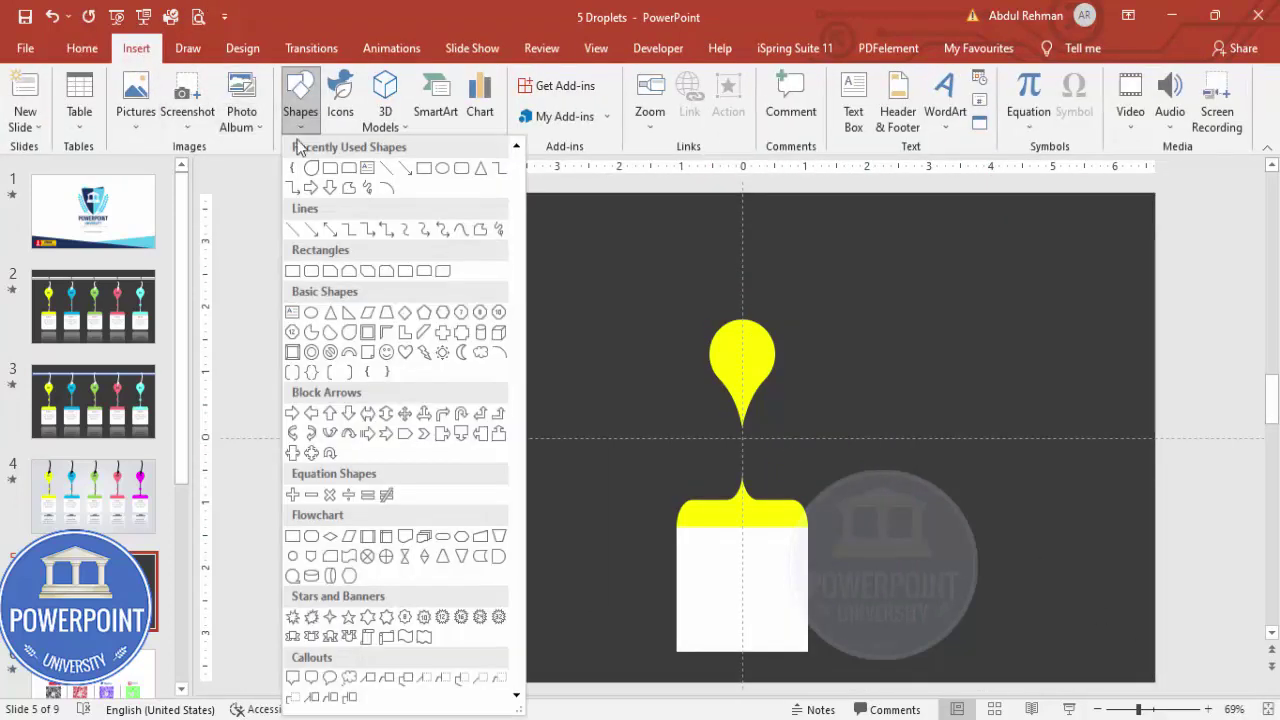
{"action": "left_click", "coordinate": [311, 313]}
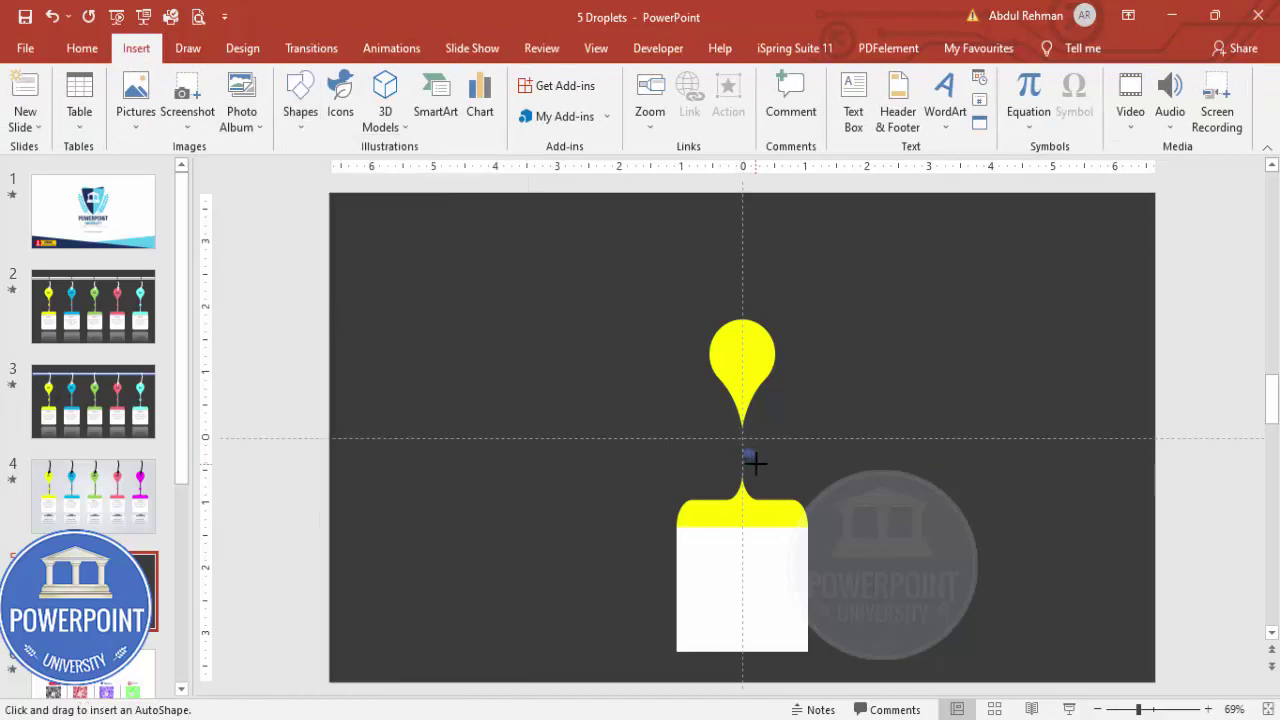
{"action": "left_click_drag", "start_coordinate": [755, 461], "coordinate": [757, 464]}
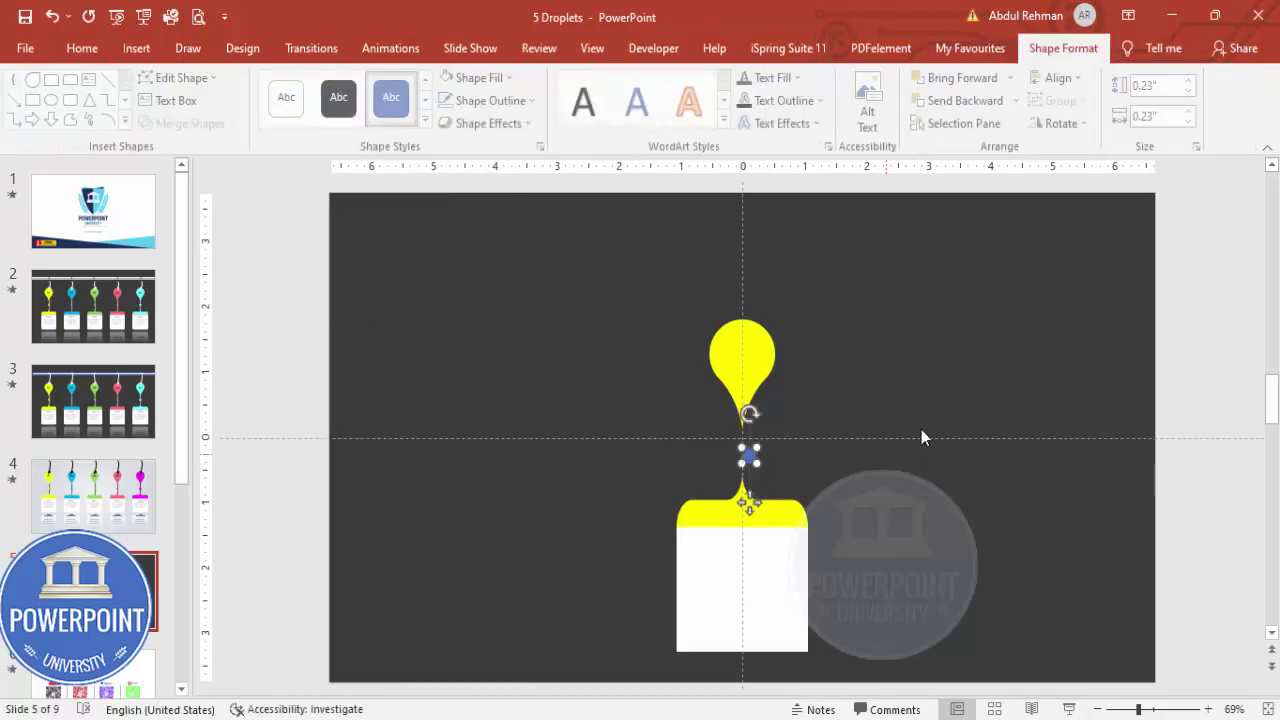
{"action": "left_click", "coordinate": [521, 103]}
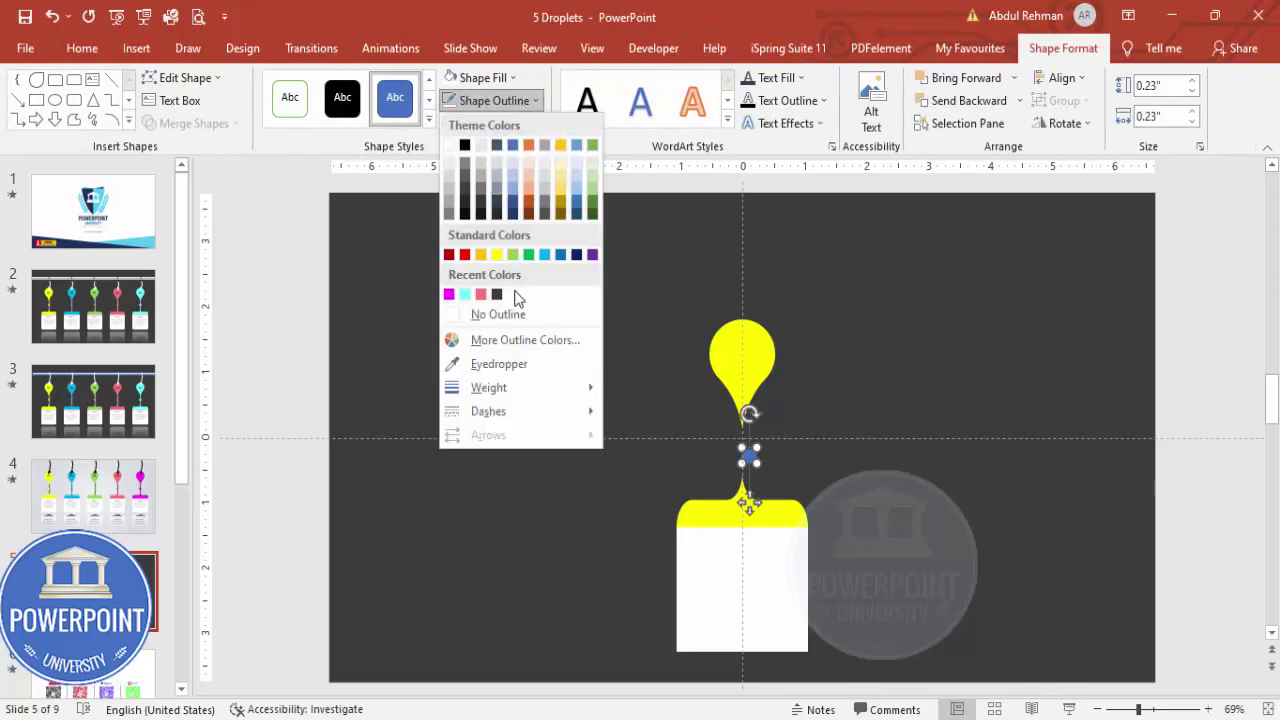
{"action": "left_click", "coordinate": [500, 316]}
{"action": "left_click", "coordinate": [487, 88]}
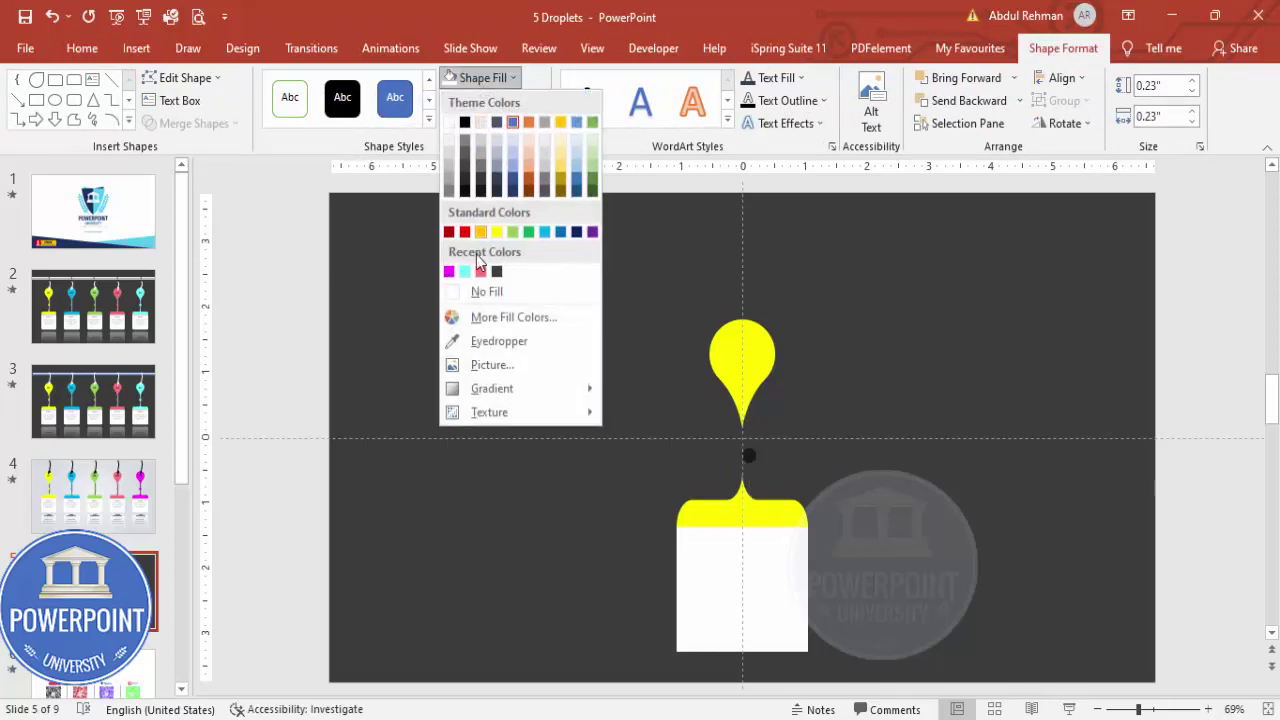
{"action": "left_click", "coordinate": [493, 232]}
Step: Position the small yellow circle just under the droplet's tip
{"action": "left_click_drag", "start_coordinate": [748, 503], "coordinate": [742, 491]}
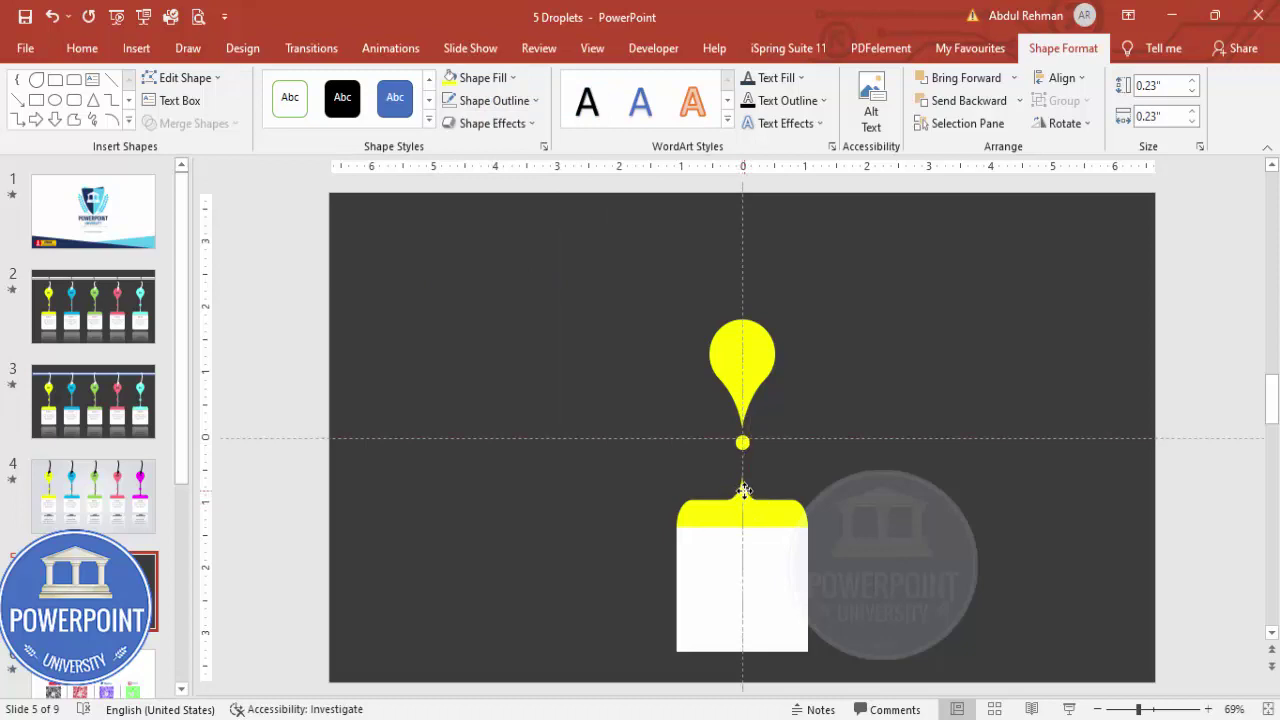
{"action": "left_click", "coordinate": [1175, 709]}
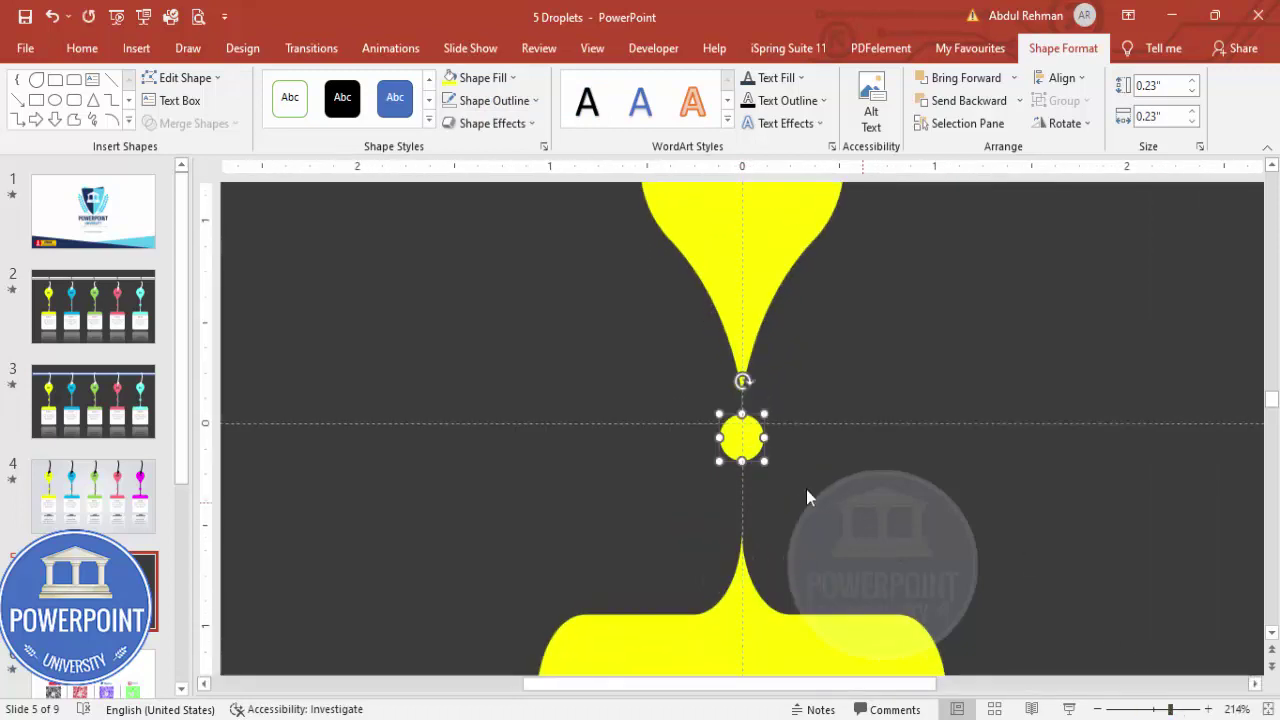
{"action": "left_click_drag", "start_coordinate": [755, 450], "coordinate": [760, 470]}
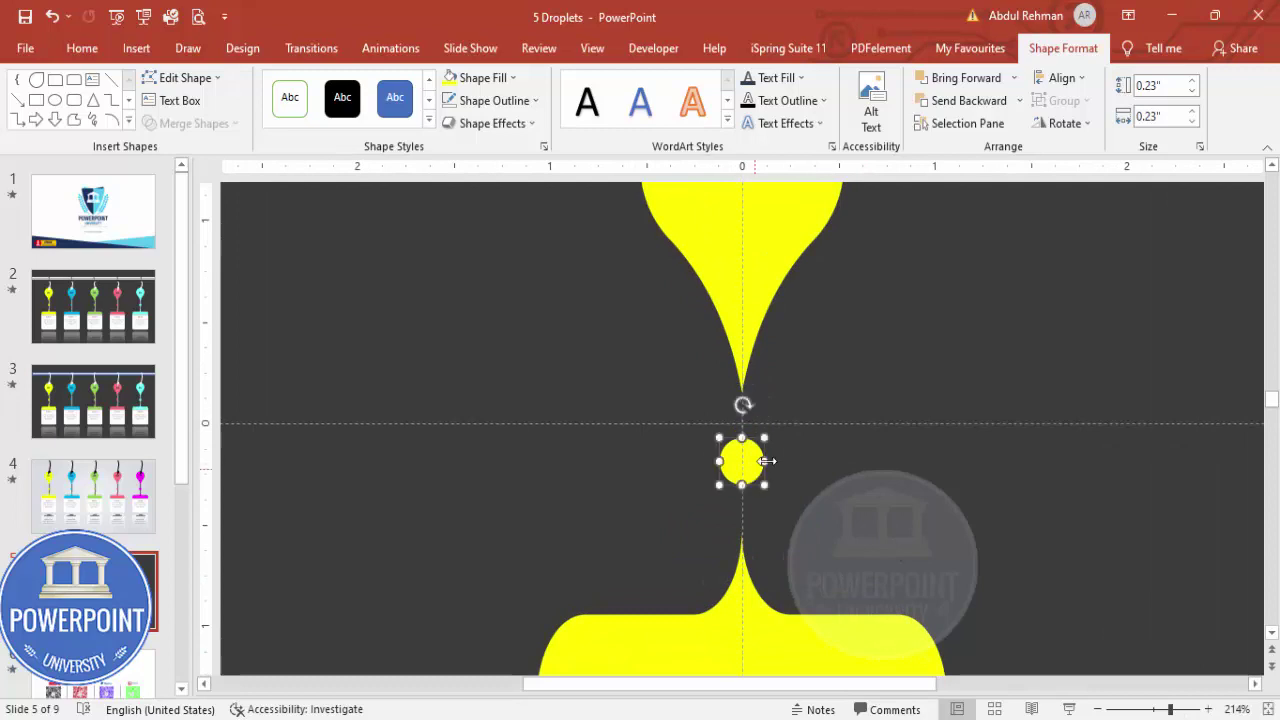
Step: Draw a white vertical line from the card's point to the droplet, sent behind all shapes
{"action": "left_click", "coordinate": [136, 48]}
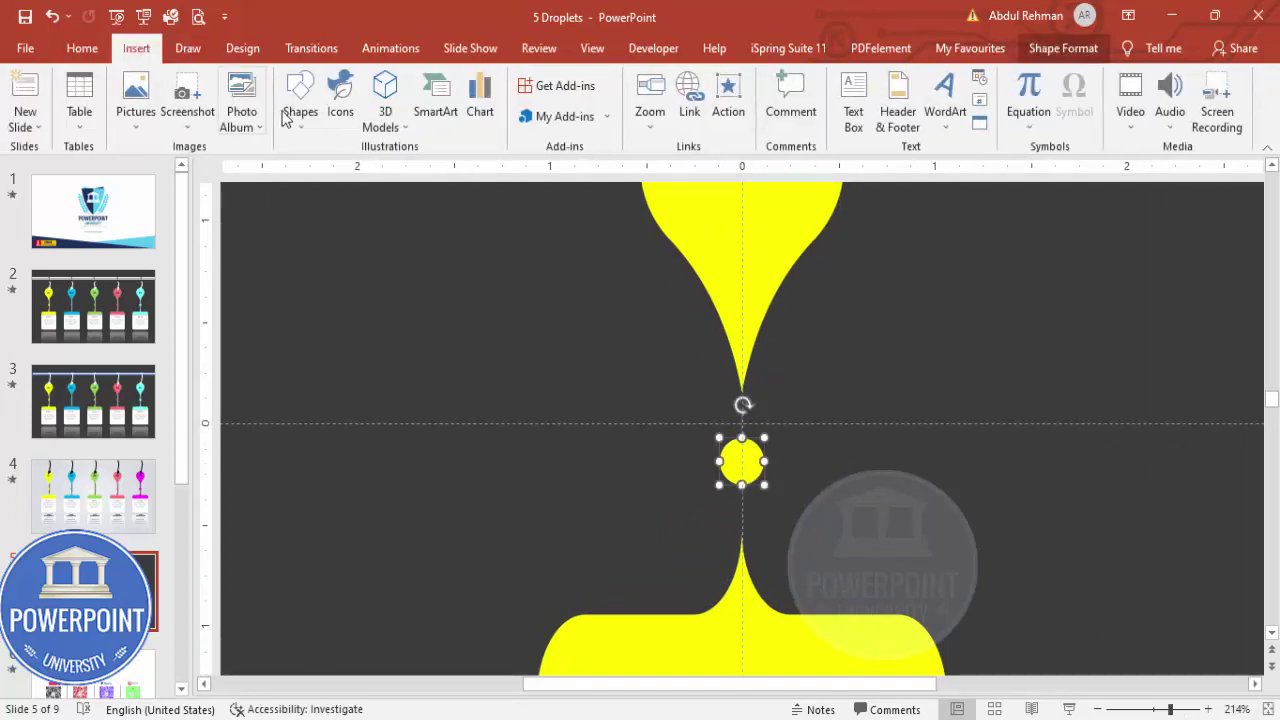
{"action": "left_click", "coordinate": [303, 112]}
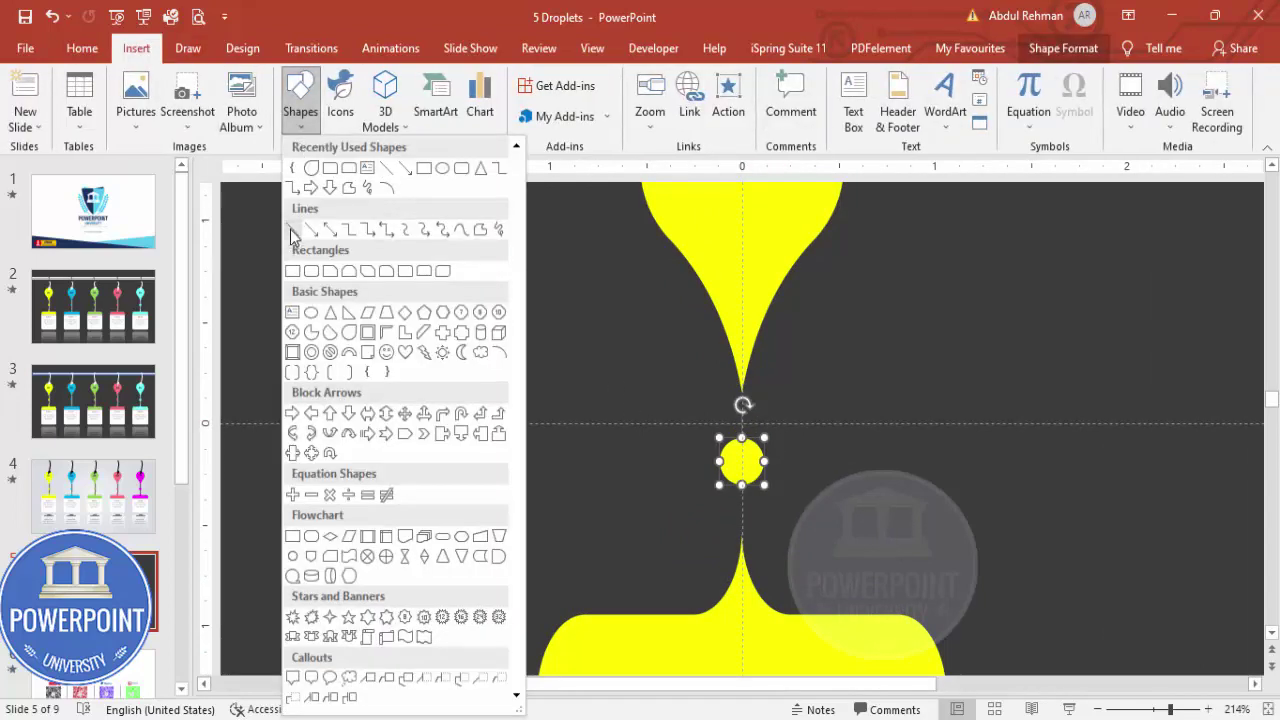
{"action": "left_click", "coordinate": [292, 232]}
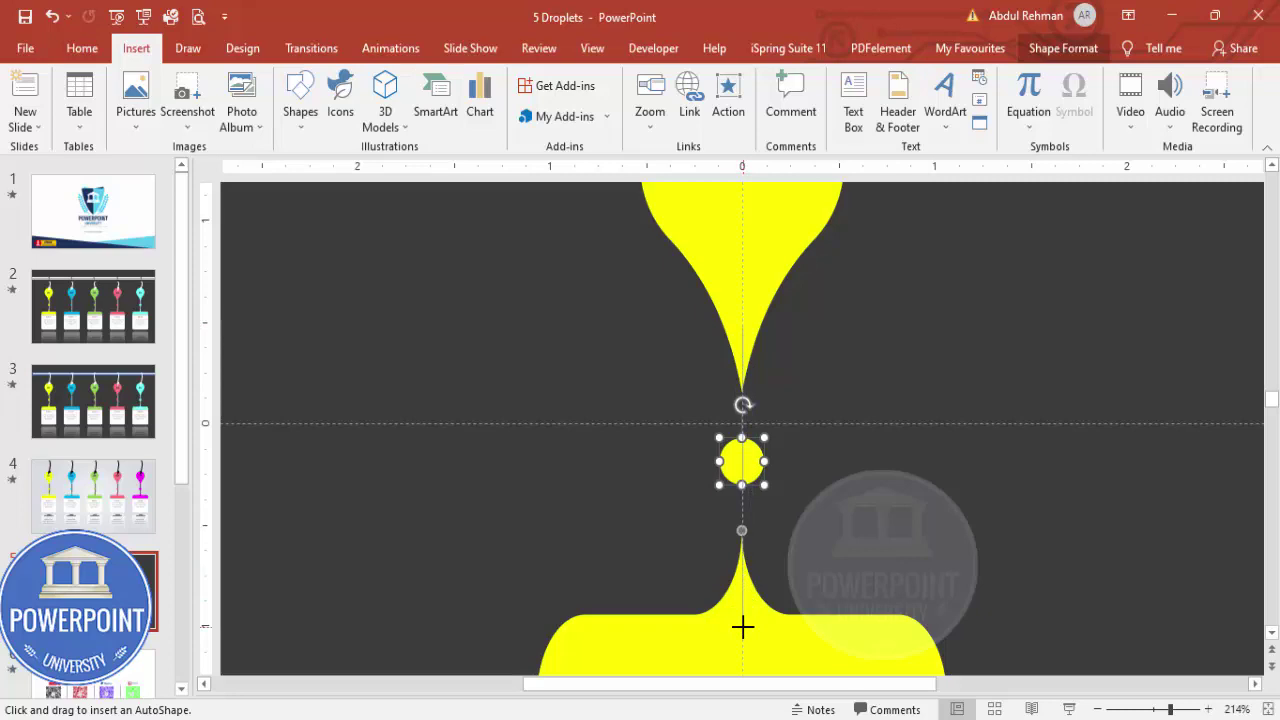
{"action": "left_click_drag", "start_coordinate": [742, 627], "coordinate": [742, 325]}
{"action": "left_click", "coordinate": [490, 100]}
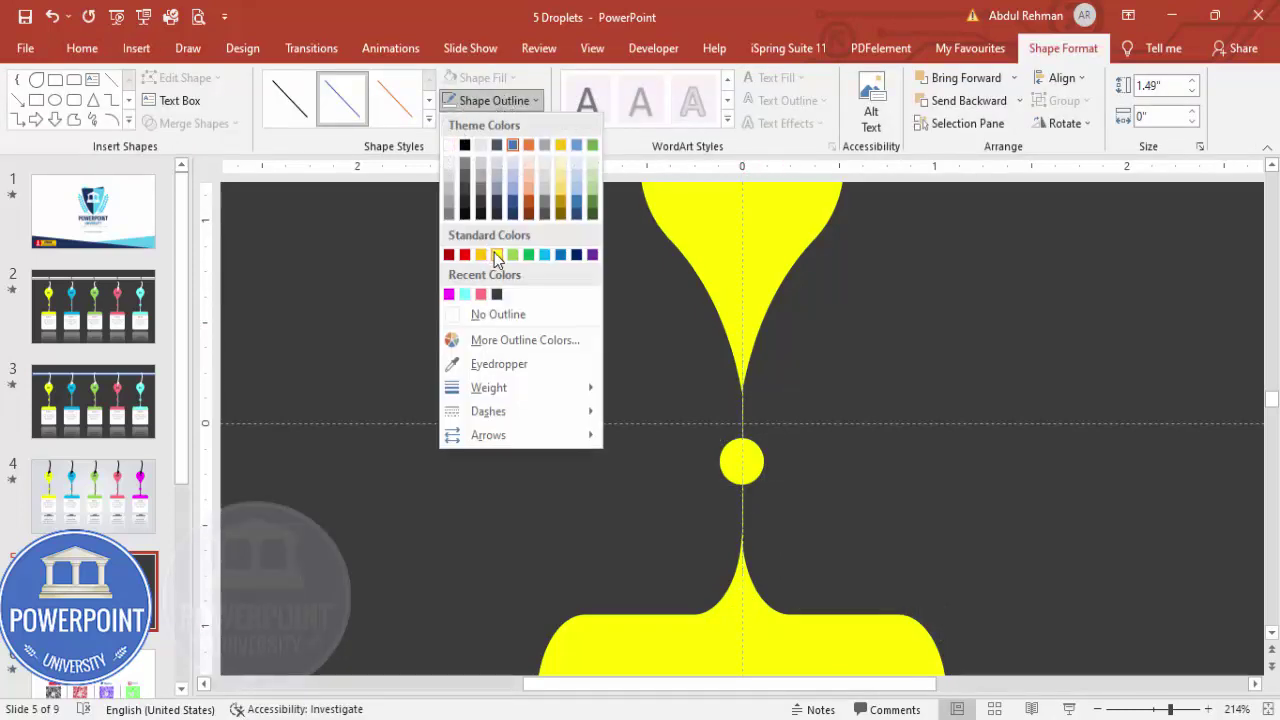
{"action": "left_click", "coordinate": [449, 147]}
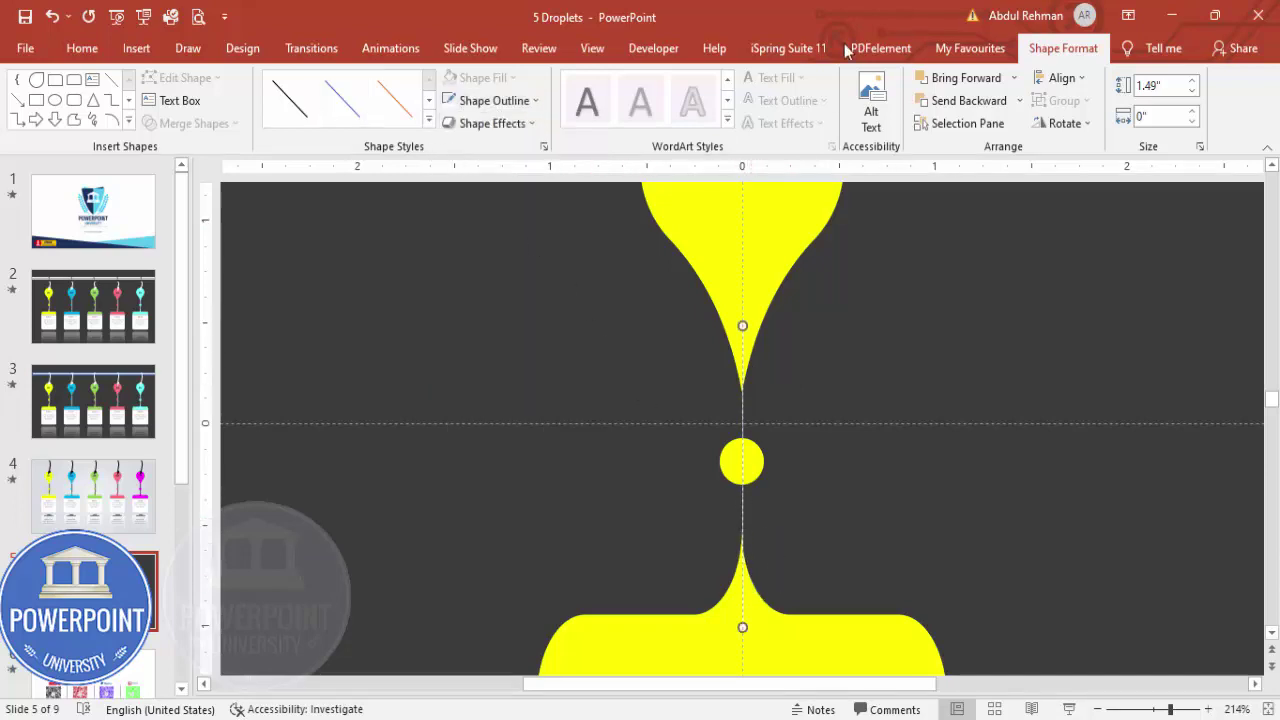
{"action": "left_click", "coordinate": [1019, 100]}
{"action": "left_click", "coordinate": [997, 148]}
Step: Set the connecting line's width to 1 pt in Format Shape
{"action": "right_click", "coordinate": [743, 616]}
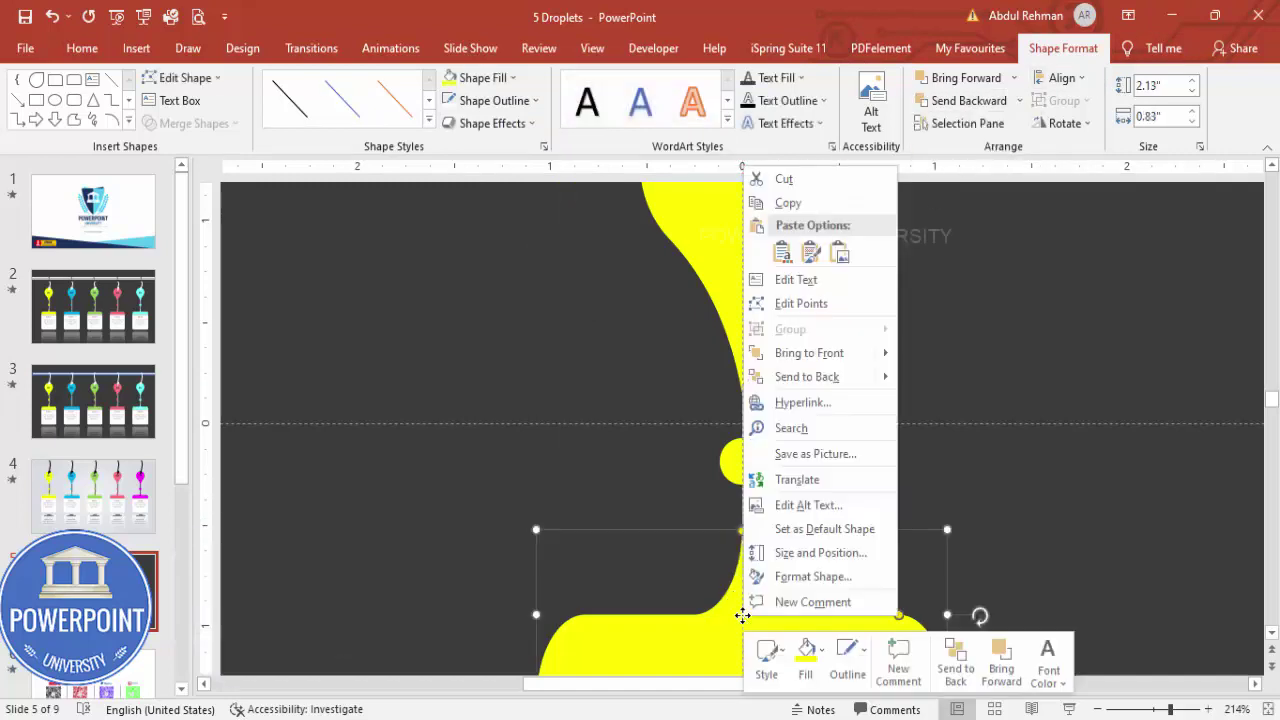
{"action": "key", "text": "Escape"}
{"action": "left_click", "coordinate": [744, 506]}
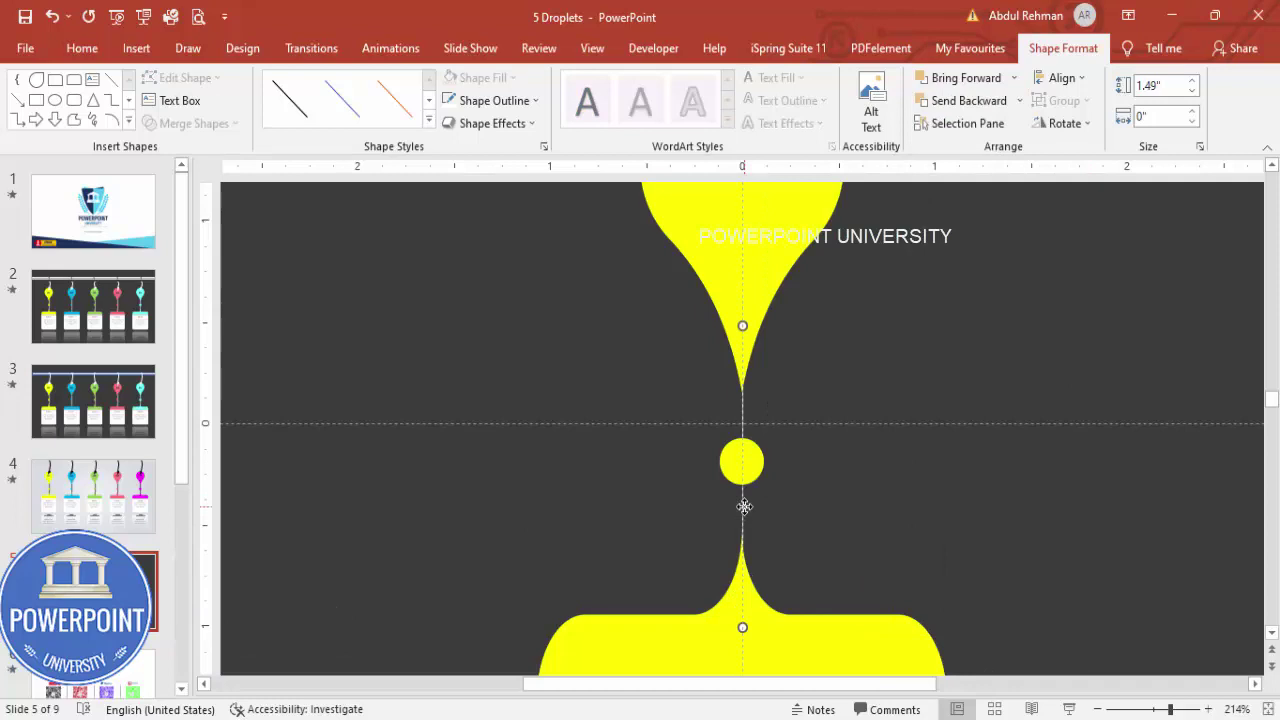
{"action": "right_click", "coordinate": [744, 506]}
{"action": "left_click", "coordinate": [846, 472]}
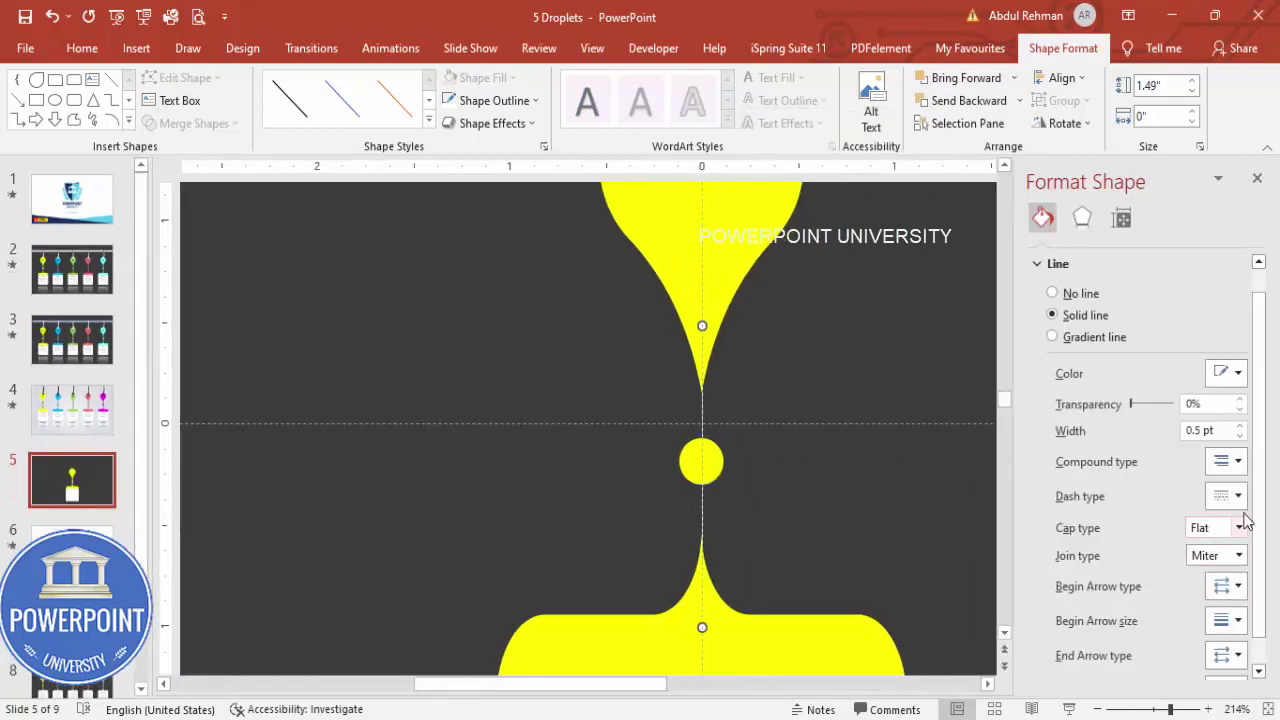
{"action": "left_click", "coordinate": [1240, 425]}
{"action": "left_click", "coordinate": [1240, 425]}
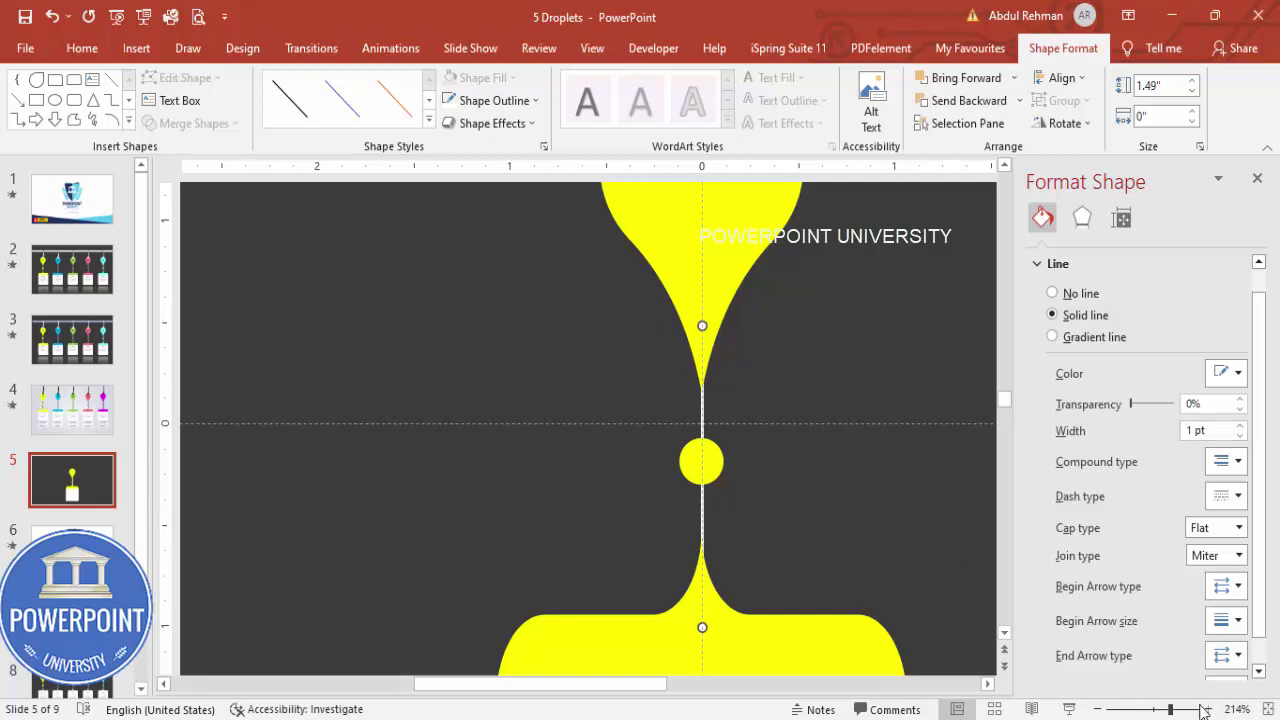
Step: Select the whole droplet assembly and move it toward the slide's left side
{"action": "left_click", "coordinate": [1267, 709]}
{"action": "left_click_drag", "start_coordinate": [432, 302], "coordinate": [700, 650]}
{"action": "left_click_drag", "start_coordinate": [611, 591], "coordinate": [360, 582]}
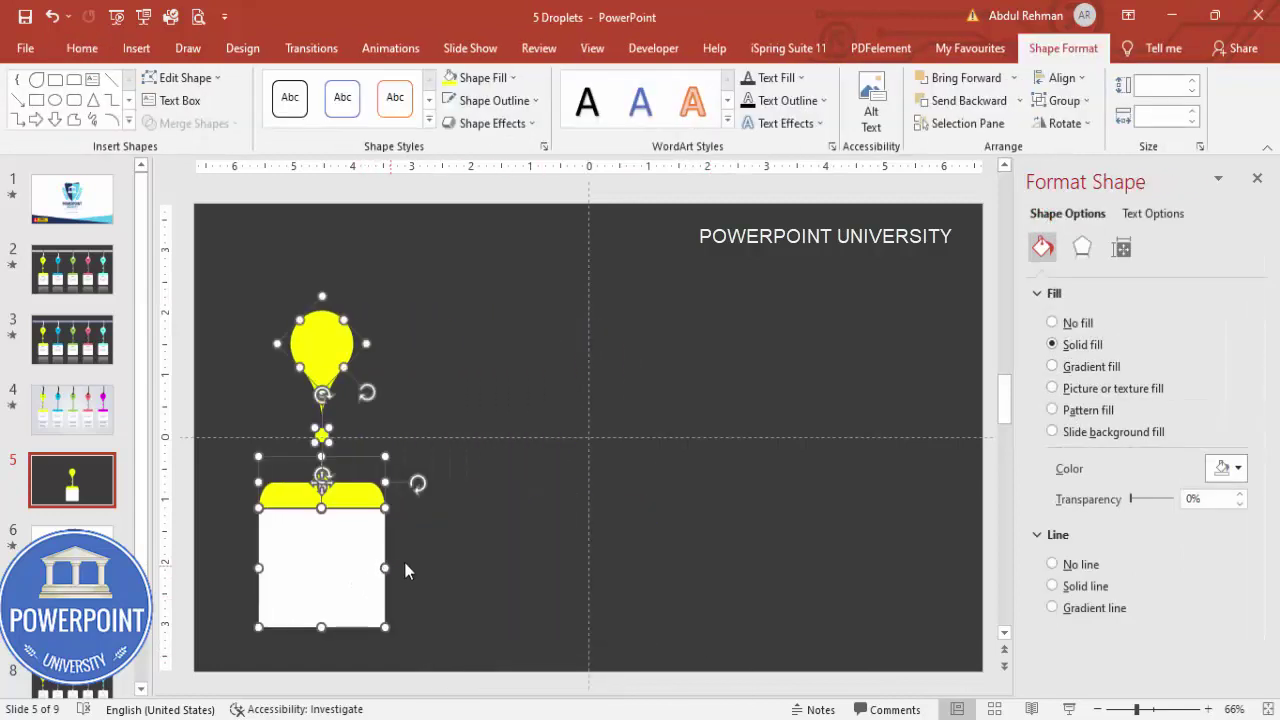
Step: Draw a small outline-free circle at the top of the yellow droplet
{"action": "left_click", "coordinate": [434, 508]}
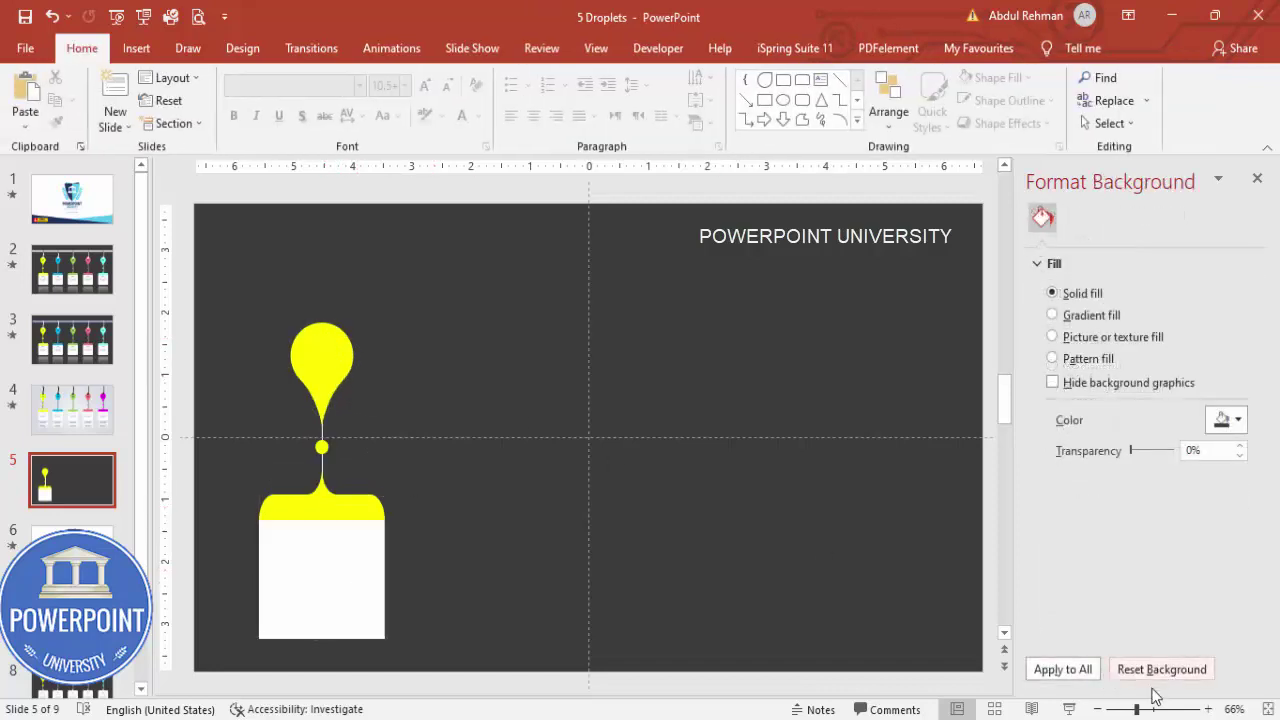
{"action": "left_click", "coordinate": [1182, 709]}
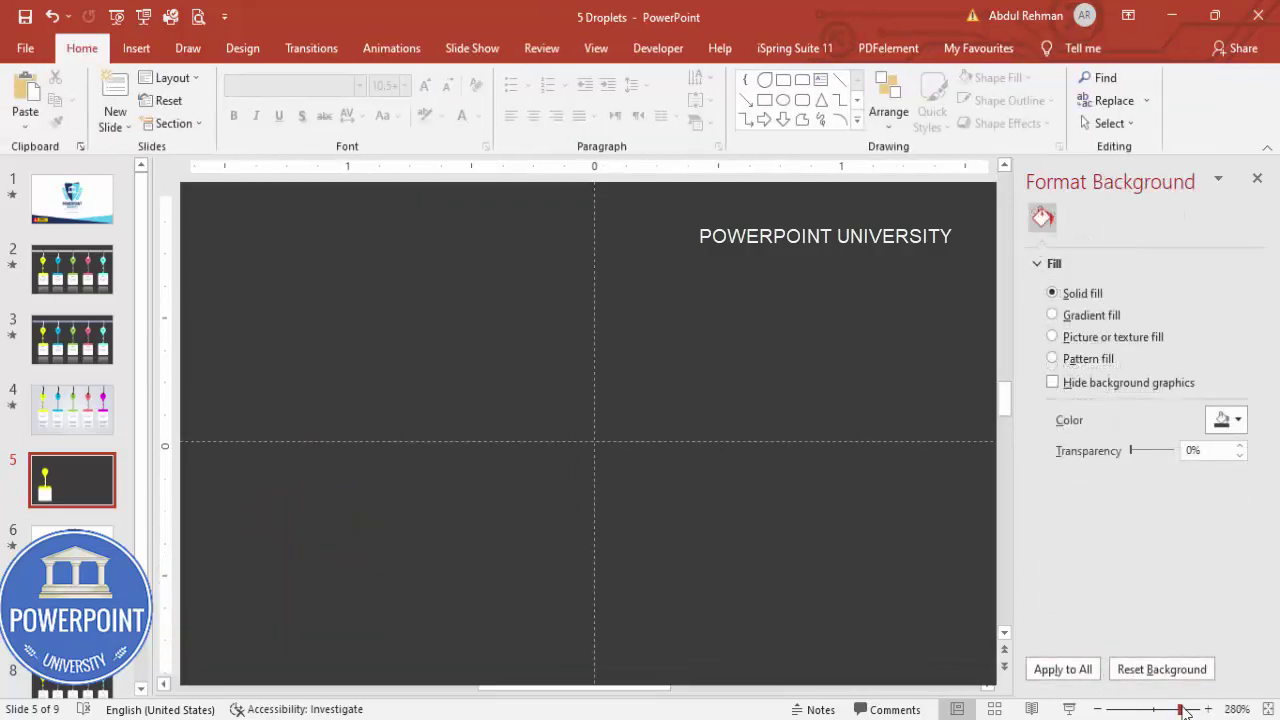
{"action": "left_click", "coordinate": [377, 686]}
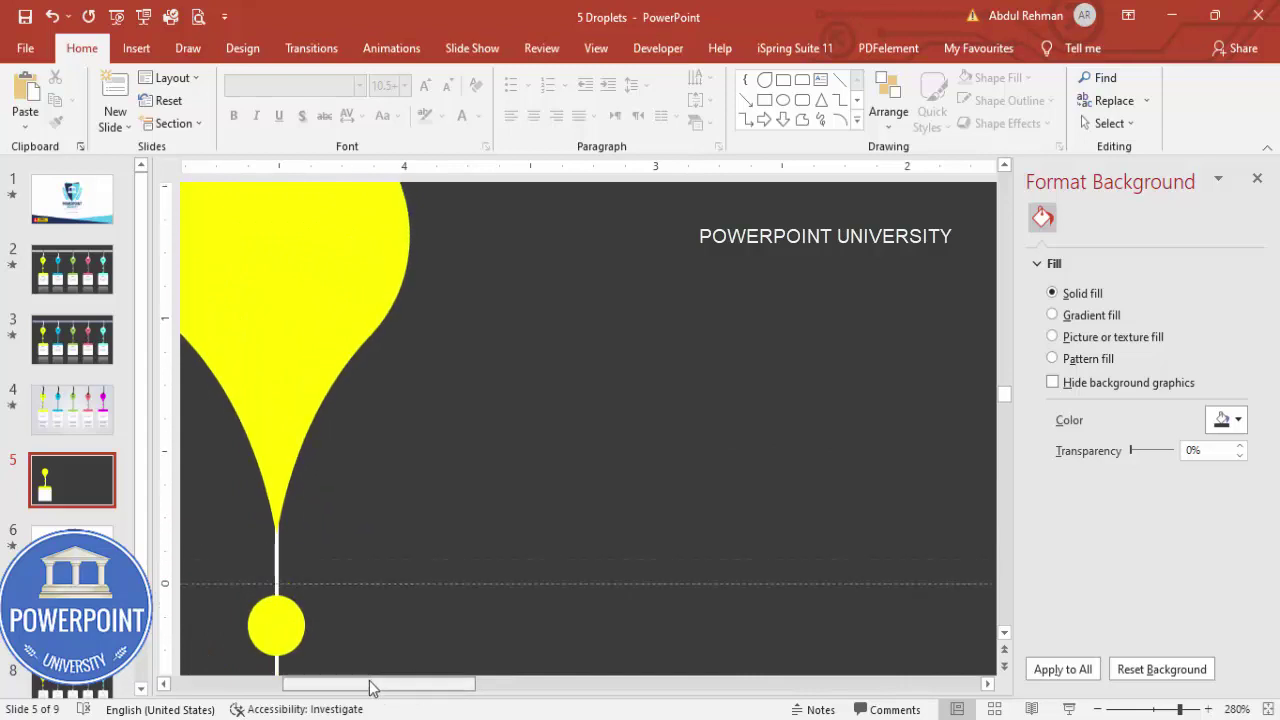
{"action": "left_click_drag", "start_coordinate": [415, 690], "coordinate": [334, 689]}
{"action": "scroll", "coordinate": [660, 500], "scroll_direction": "up", "scroll_amount": 2}
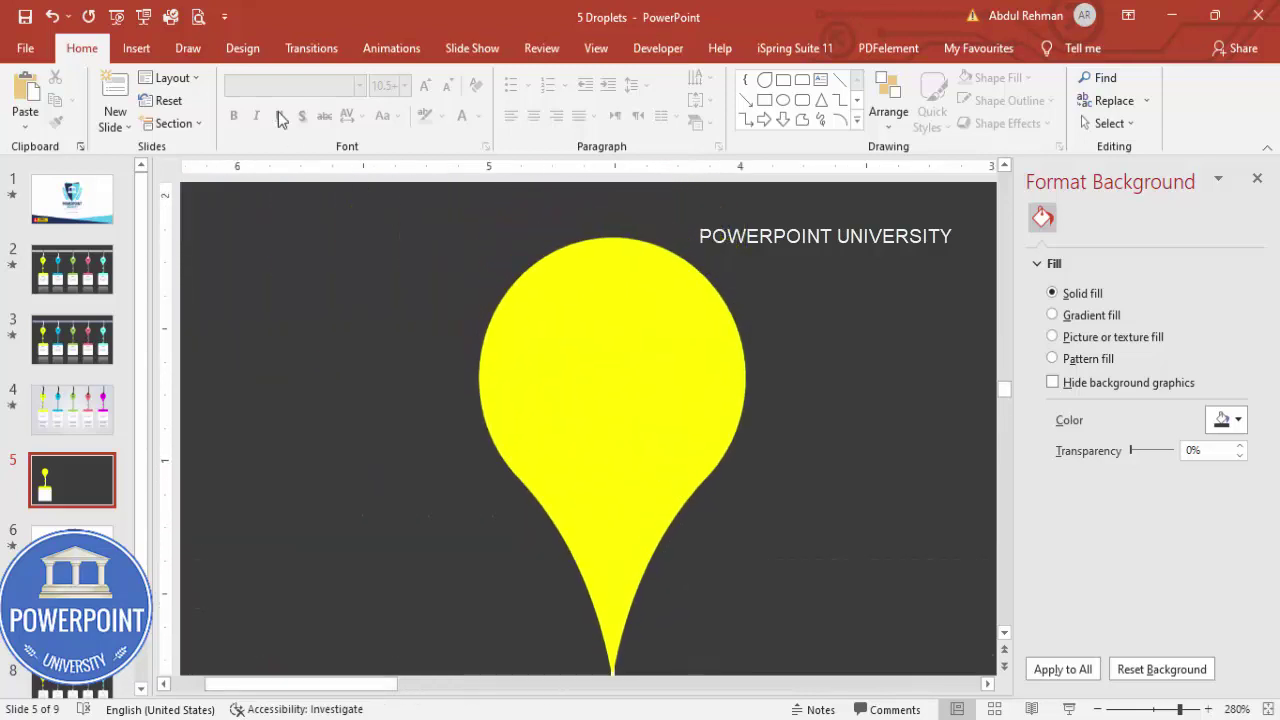
{"action": "left_click", "coordinate": [136, 48]}
{"action": "left_click", "coordinate": [300, 100]}
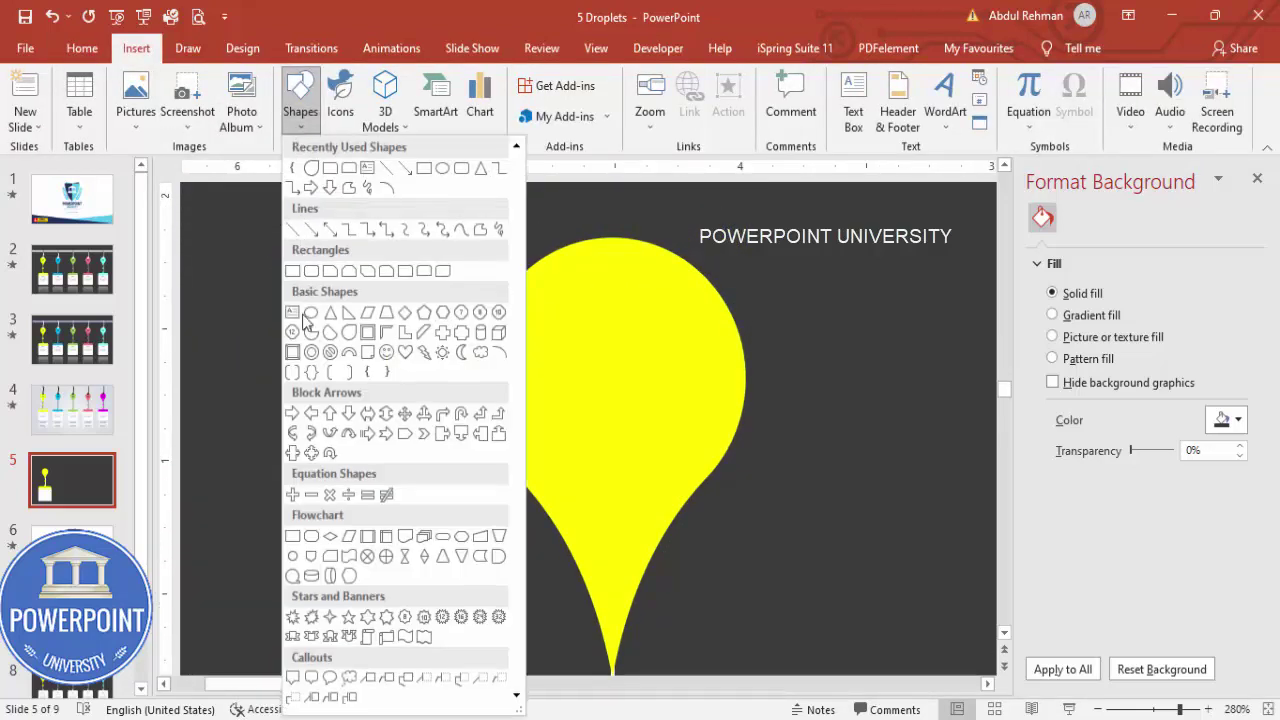
{"action": "left_click", "coordinate": [311, 313]}
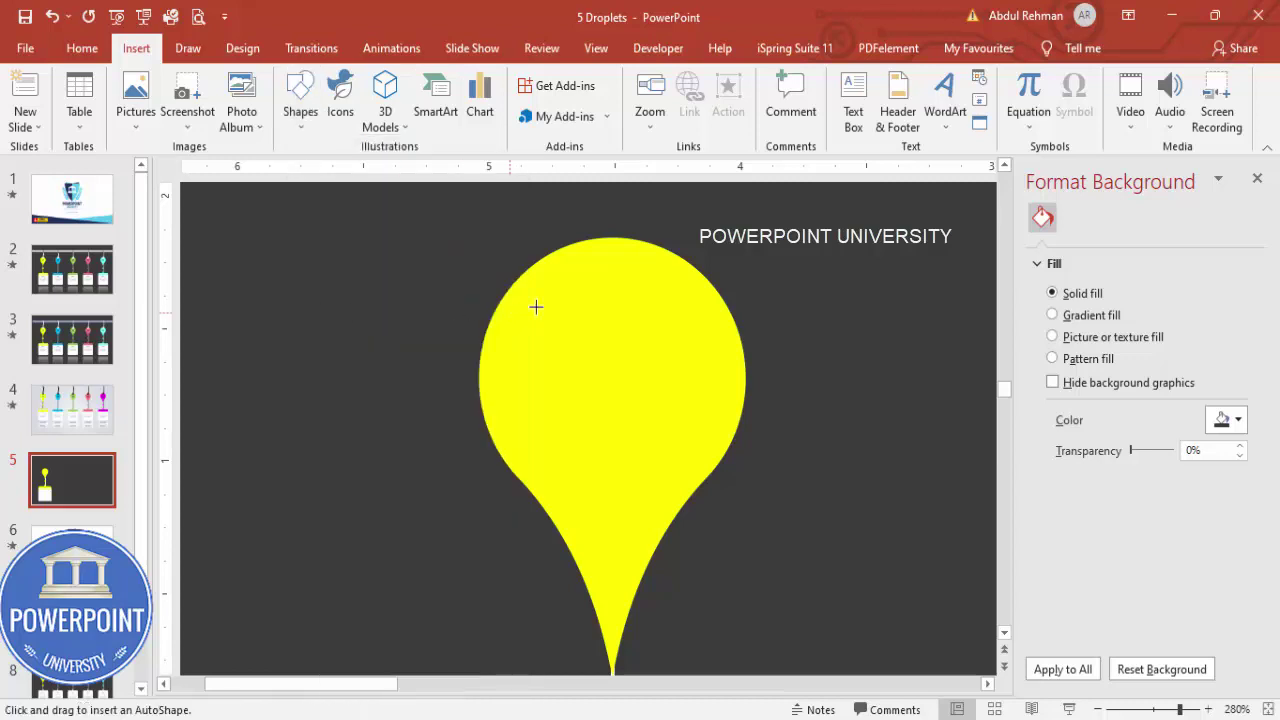
{"action": "mouse_move", "coordinate": [613, 246]}
{"action": "left_mouse_down"}
{"action": "mouse_move", "coordinate": [645, 288]}
{"action": "mouse_move", "coordinate": [598, 265]}
{"action": "mouse_move", "coordinate": [606, 285]}
{"action": "mouse_move", "coordinate": [598, 268]}
{"action": "mouse_move", "coordinate": [618, 266]}
{"action": "left_mouse_up"}
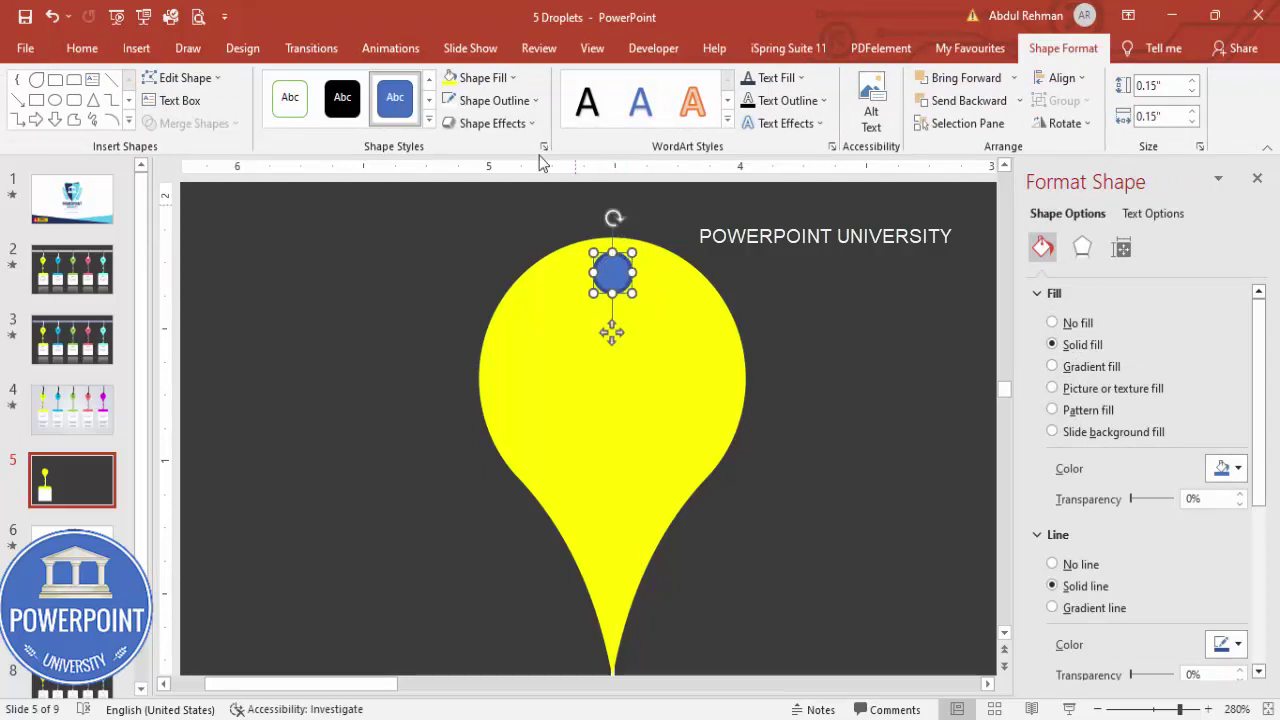
{"action": "left_click", "coordinate": [494, 100]}
{"action": "left_click", "coordinate": [490, 314]}
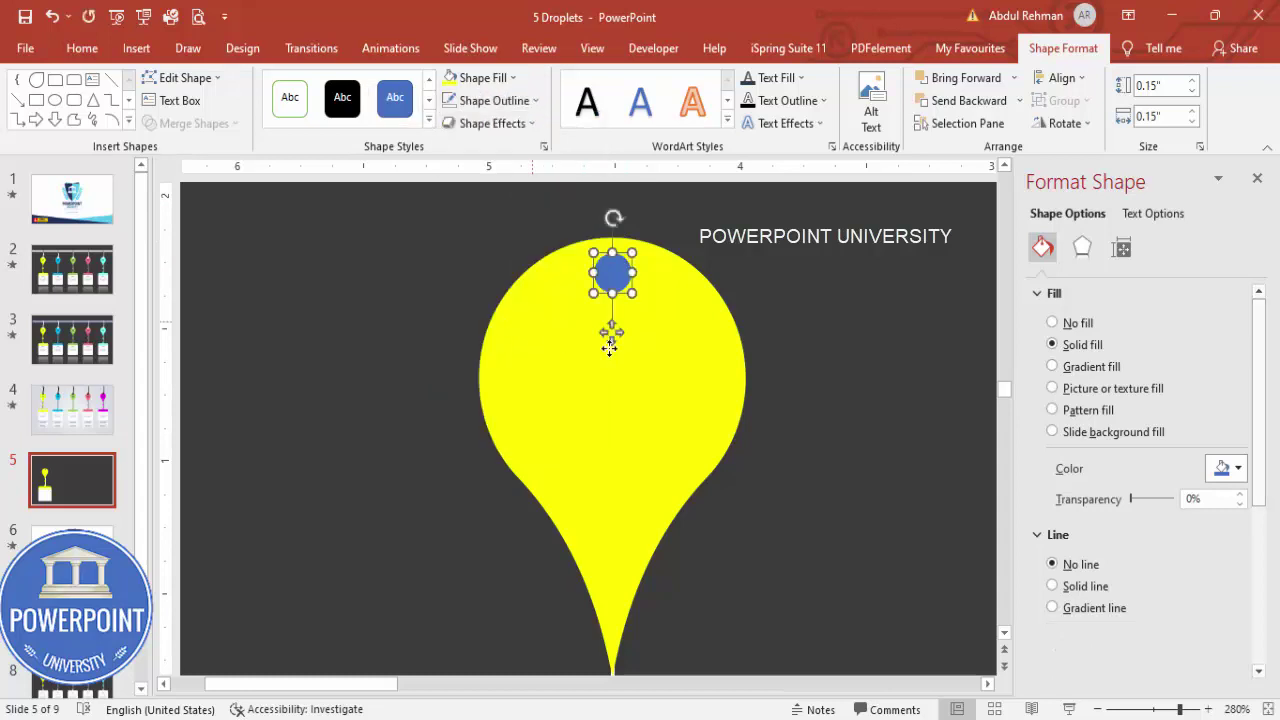
Step: Subtract the circle from the droplet to cut a round hole
{"action": "left_click", "coordinate": [669, 366]}
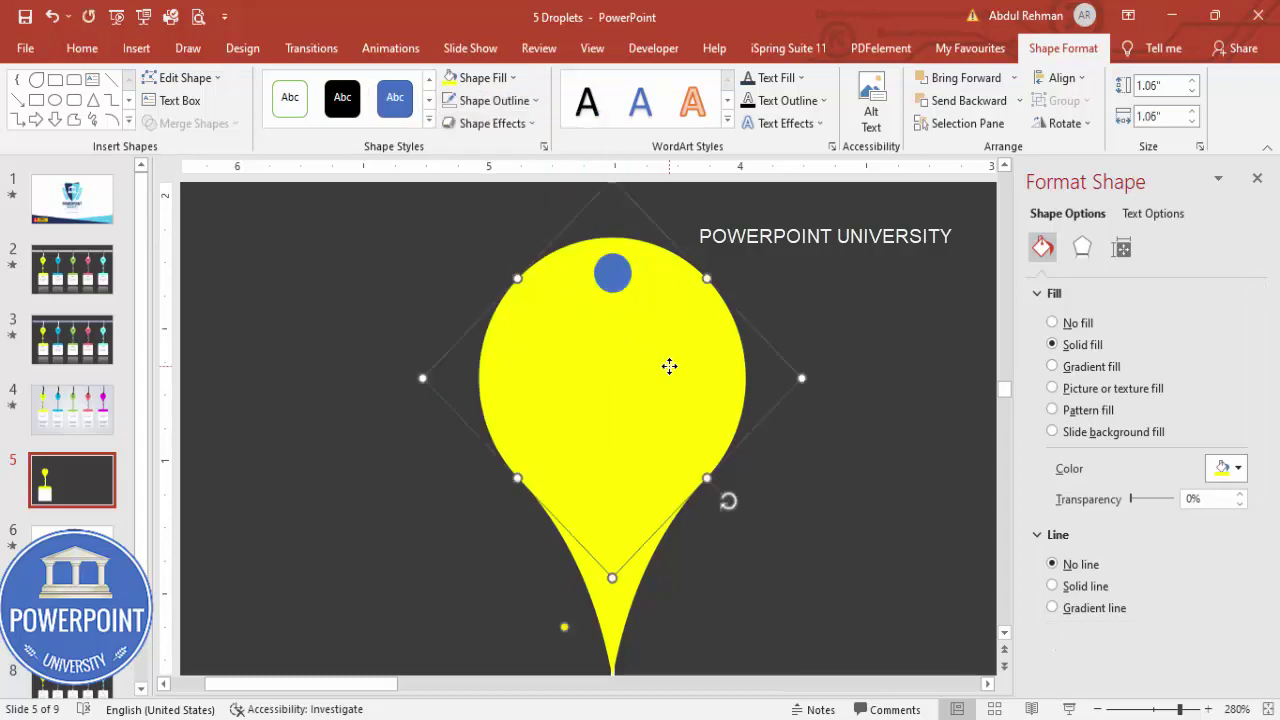
{"action": "left_click", "coordinate": [610, 275], "text": "shift"}
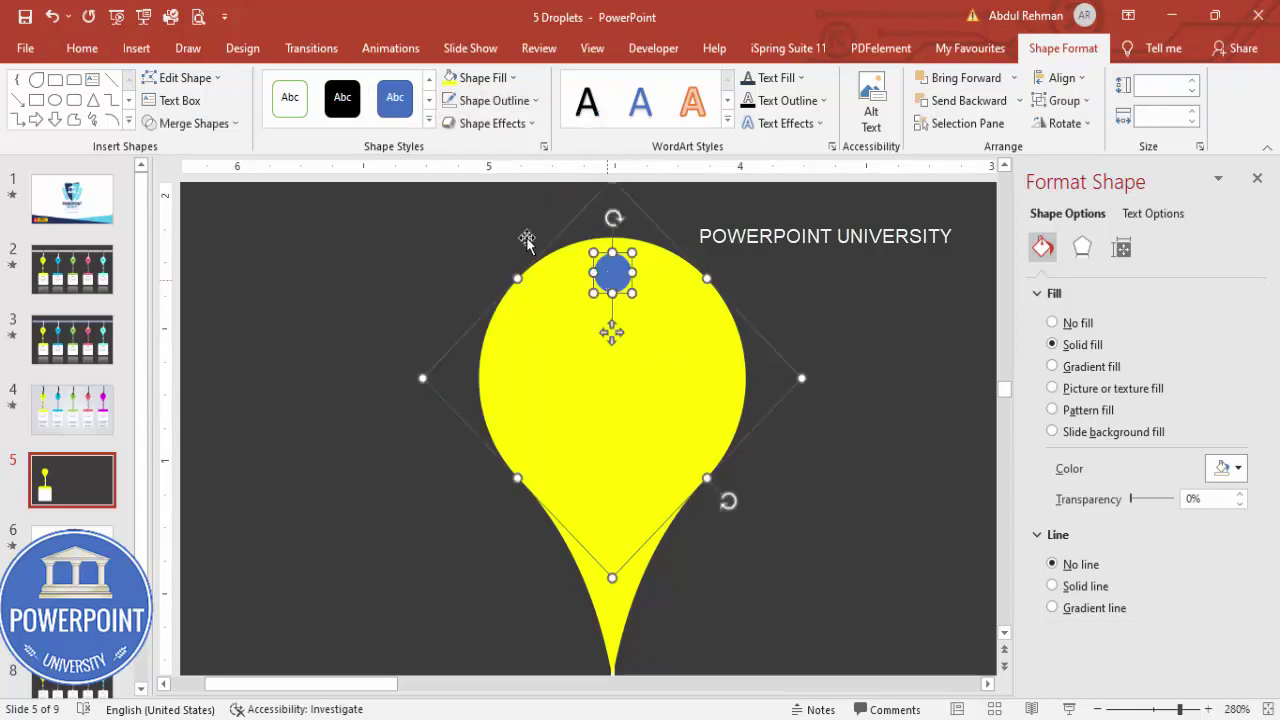
{"action": "left_click", "coordinate": [217, 123]}
{"action": "left_click", "coordinate": [190, 243]}
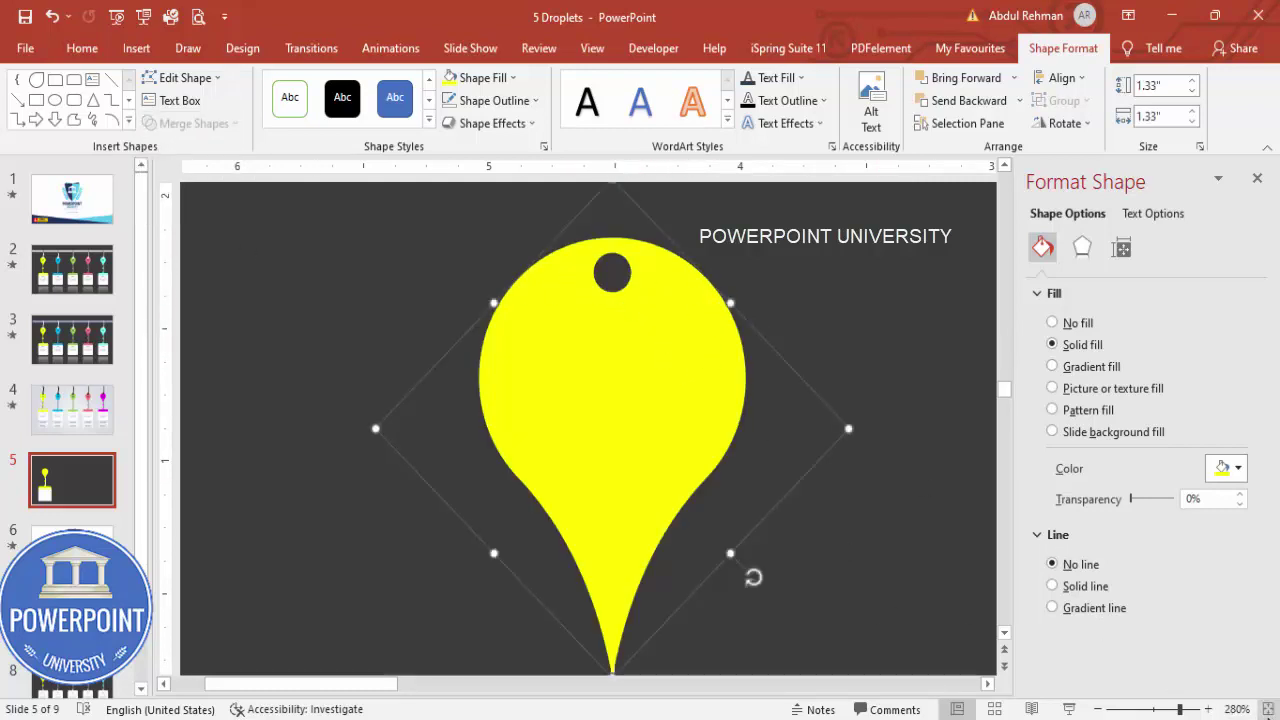
{"action": "left_click", "coordinate": [1265, 709]}
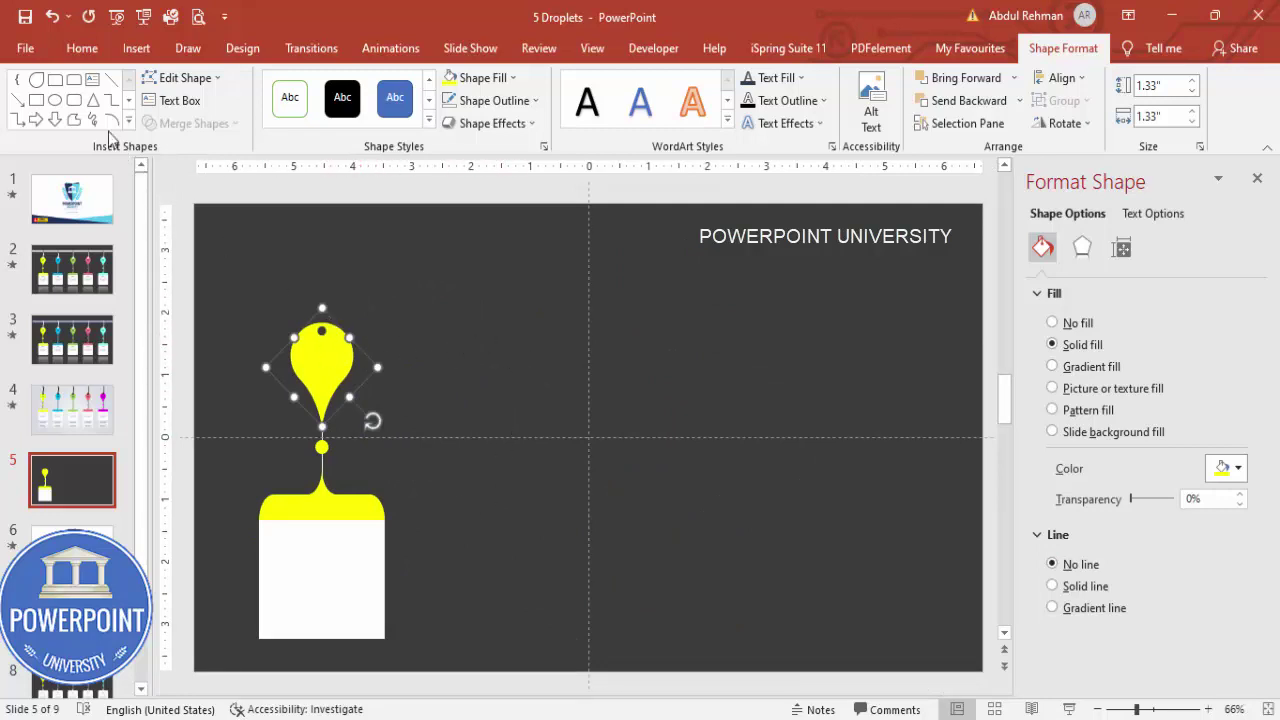
Step: Draw a rectangle bar spanning the slide width just below the title
{"action": "left_click", "coordinate": [136, 48]}
{"action": "left_click", "coordinate": [296, 118]}
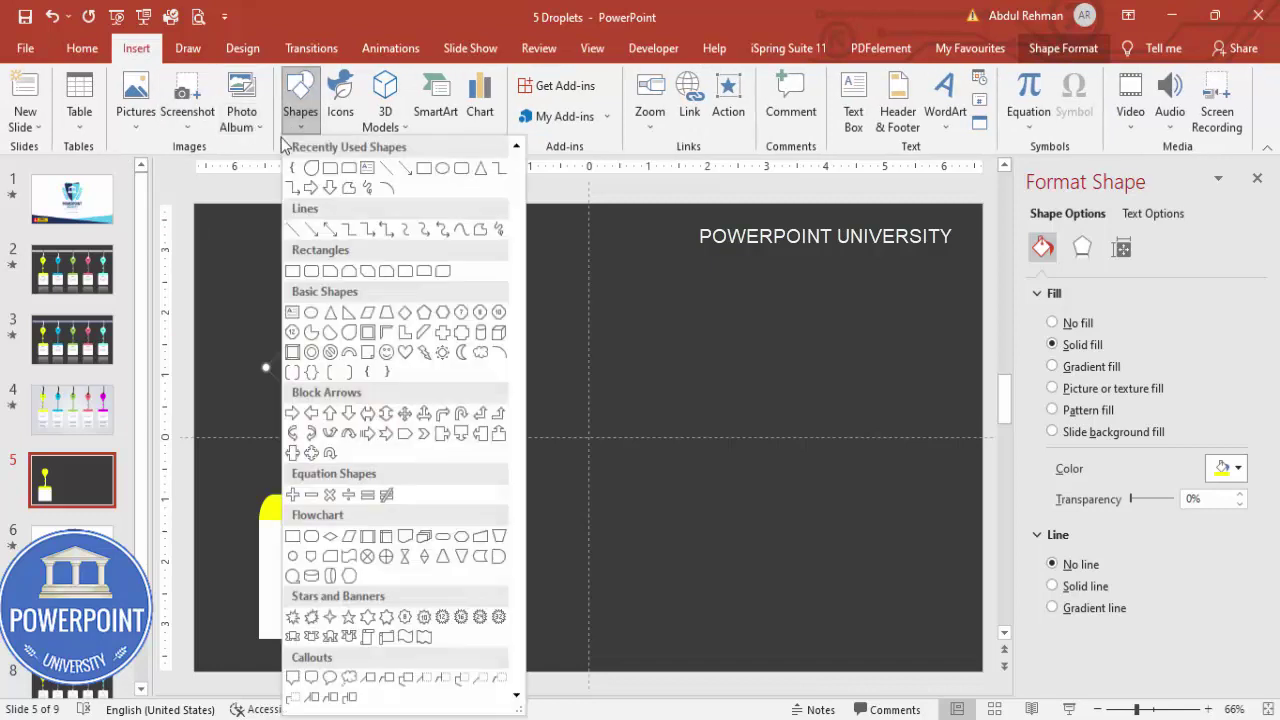
{"action": "left_click", "coordinate": [292, 271]}
{"action": "left_click_drag", "start_coordinate": [196, 246], "coordinate": [982, 272]}
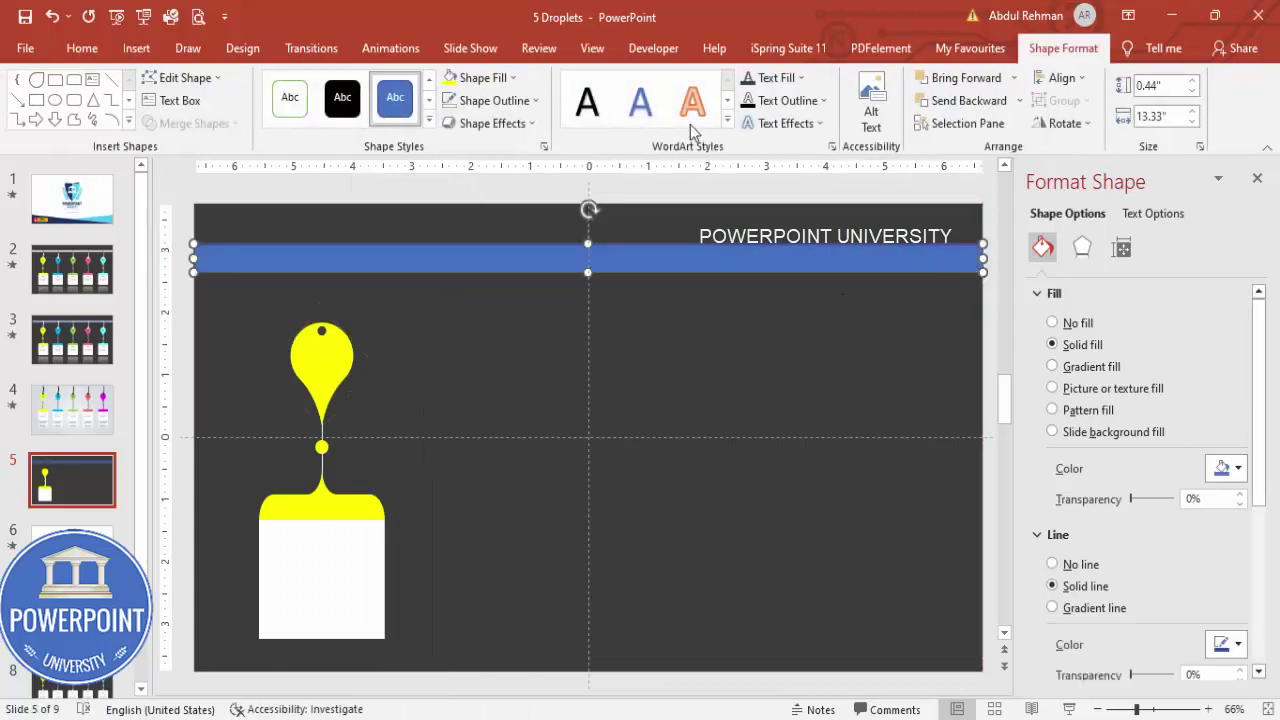
Step: Remove the bar's outline and give it a gradient fill starting with a white stop
{"action": "left_click", "coordinate": [491, 113]}
{"action": "left_click", "coordinate": [512, 316]}
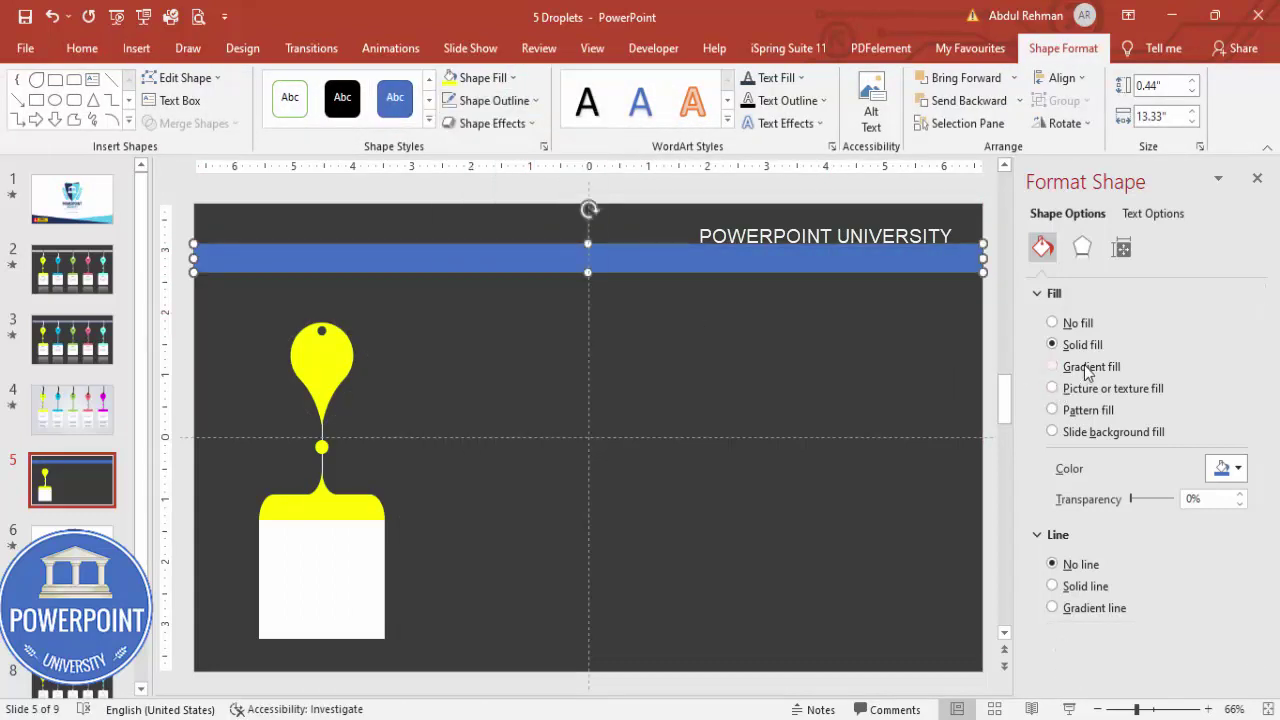
{"action": "left_click", "coordinate": [1088, 370]}
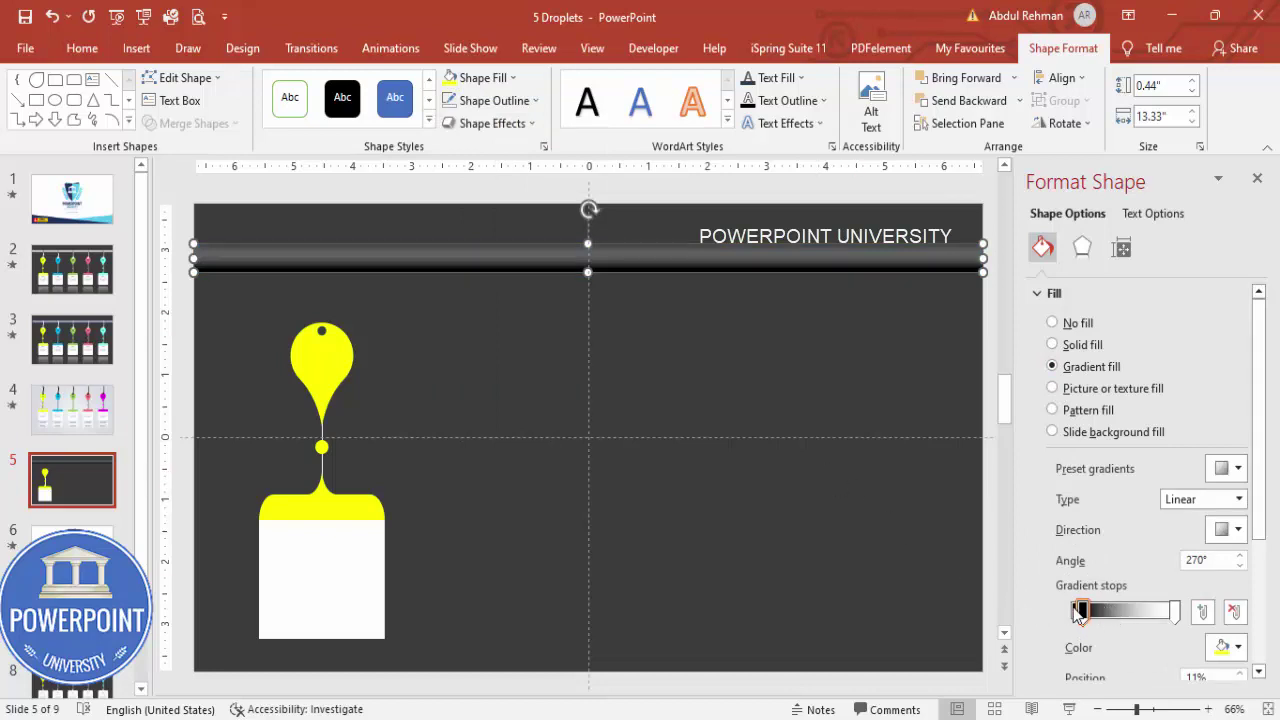
{"action": "left_click", "coordinate": [1240, 648]}
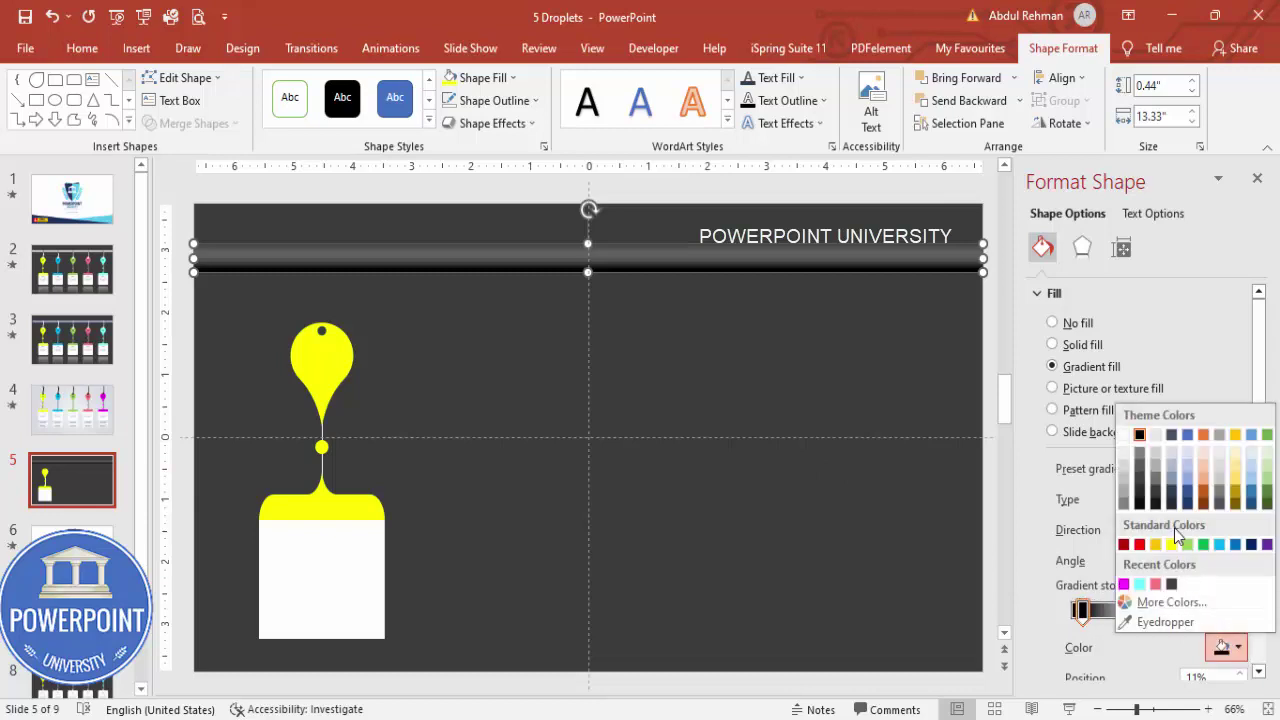
{"action": "left_click", "coordinate": [1123, 445]}
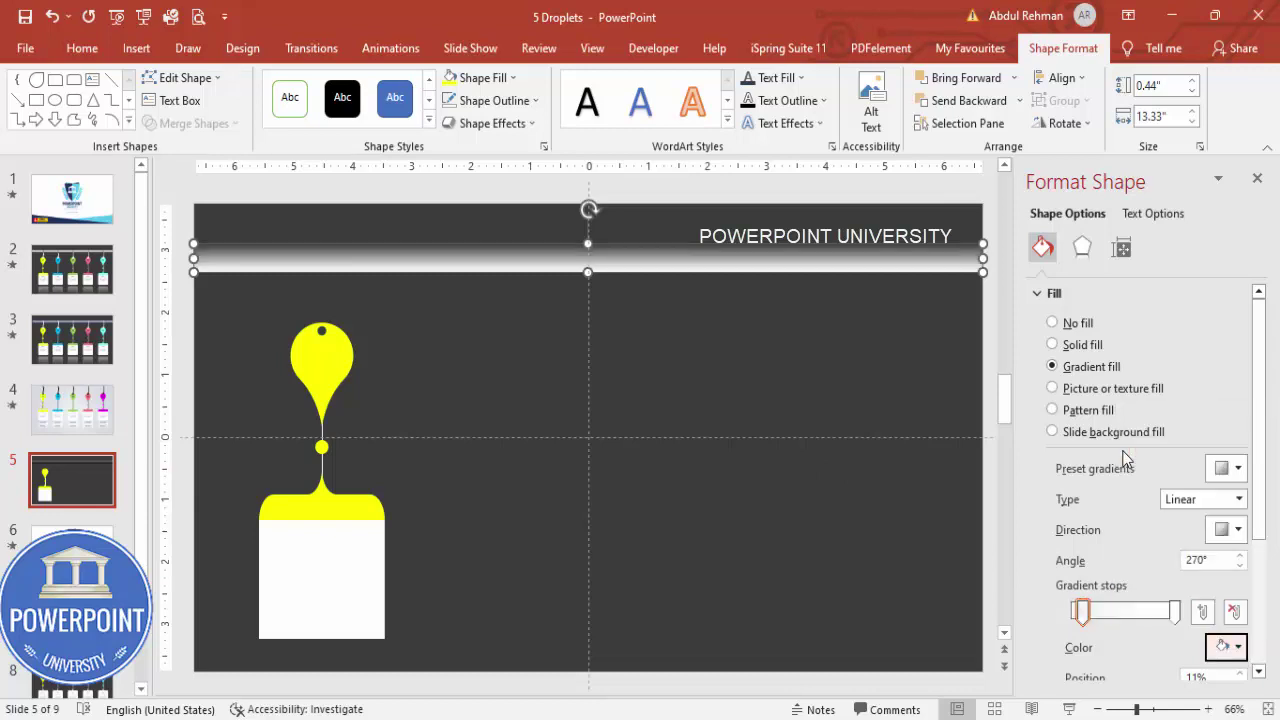
Step: Make the 47% gradient stop grey
{"action": "left_click", "coordinate": [1121, 608]}
{"action": "left_click", "coordinate": [1236, 648]}
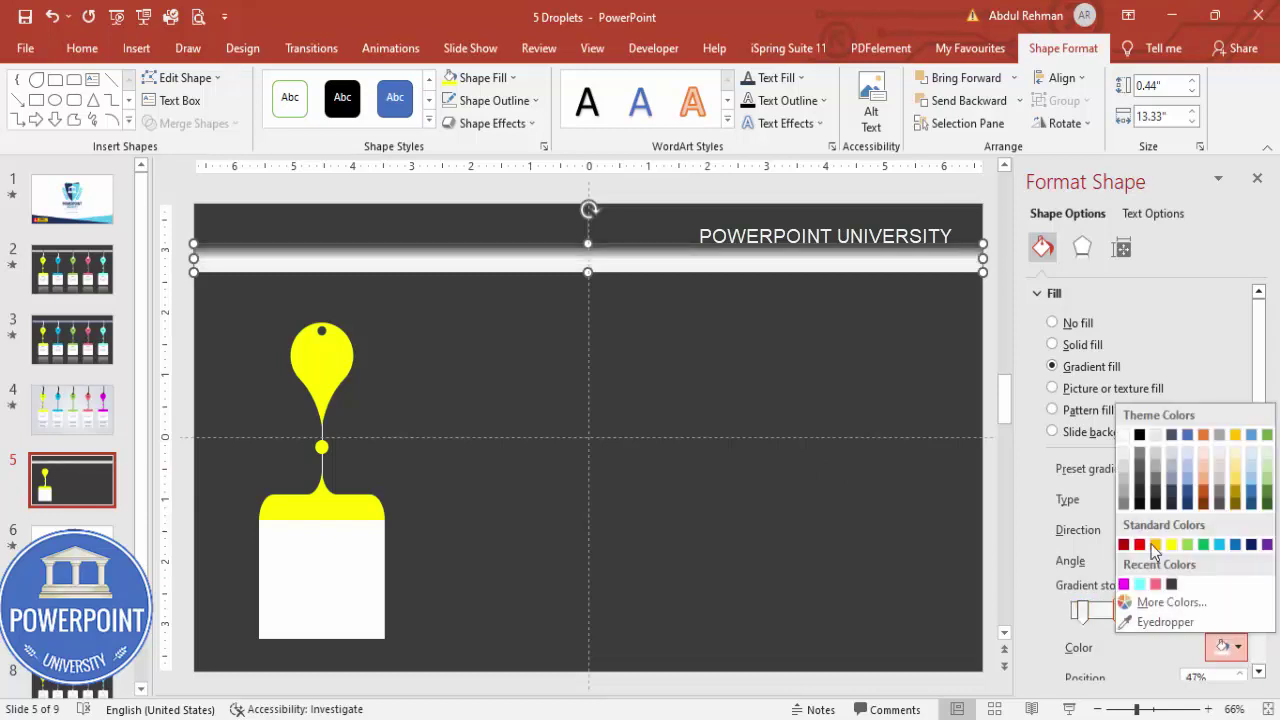
{"action": "left_click", "coordinate": [1124, 510]}
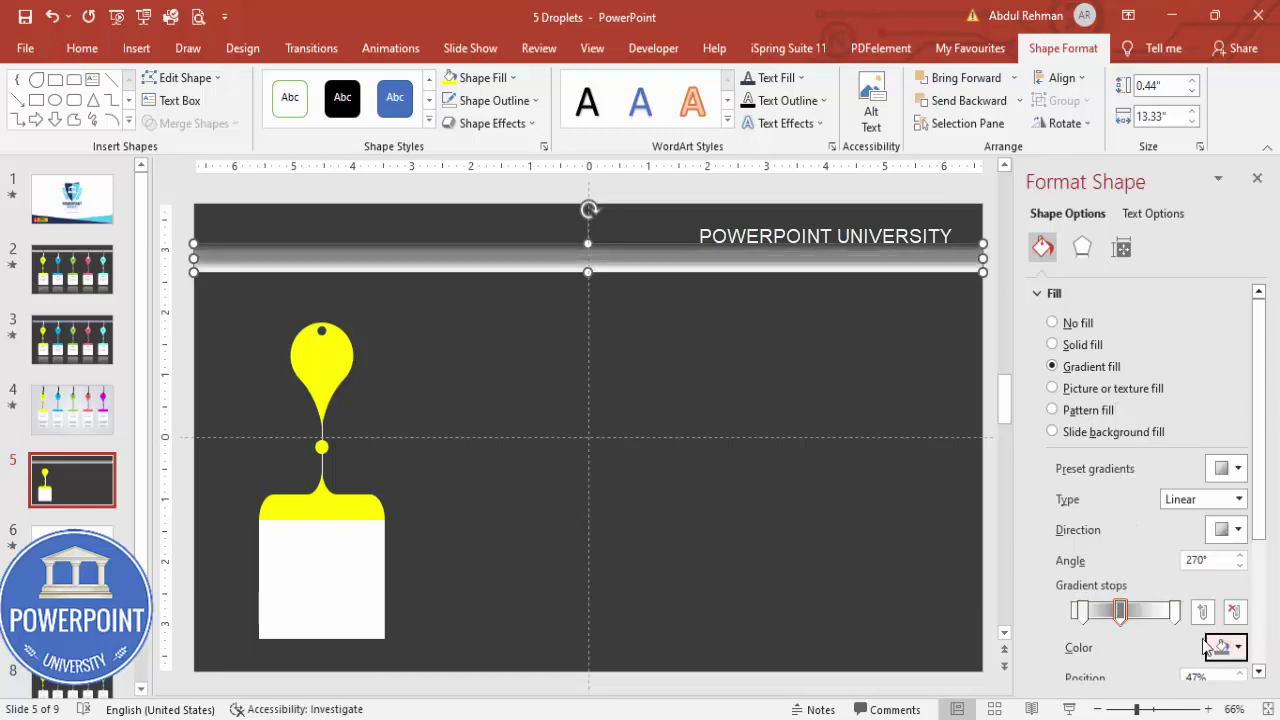
{"action": "left_click", "coordinate": [1230, 648]}
{"action": "left_click", "coordinate": [1139, 467]}
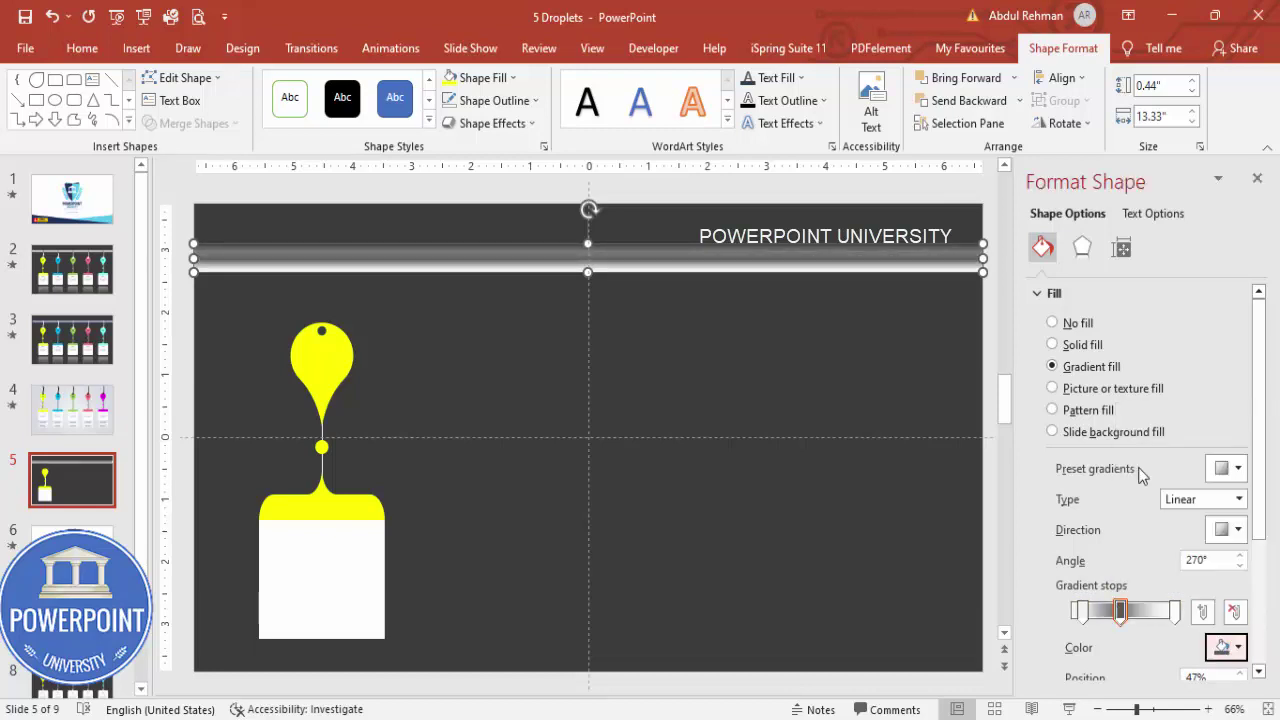
Step: Set the right gradient stop to white at 79% and thin the bar to 0.36" tall
{"action": "left_click", "coordinate": [1166, 610]}
{"action": "left_click_drag", "start_coordinate": [1163, 615], "coordinate": [1117, 616]}
{"action": "left_click", "coordinate": [1172, 614]}
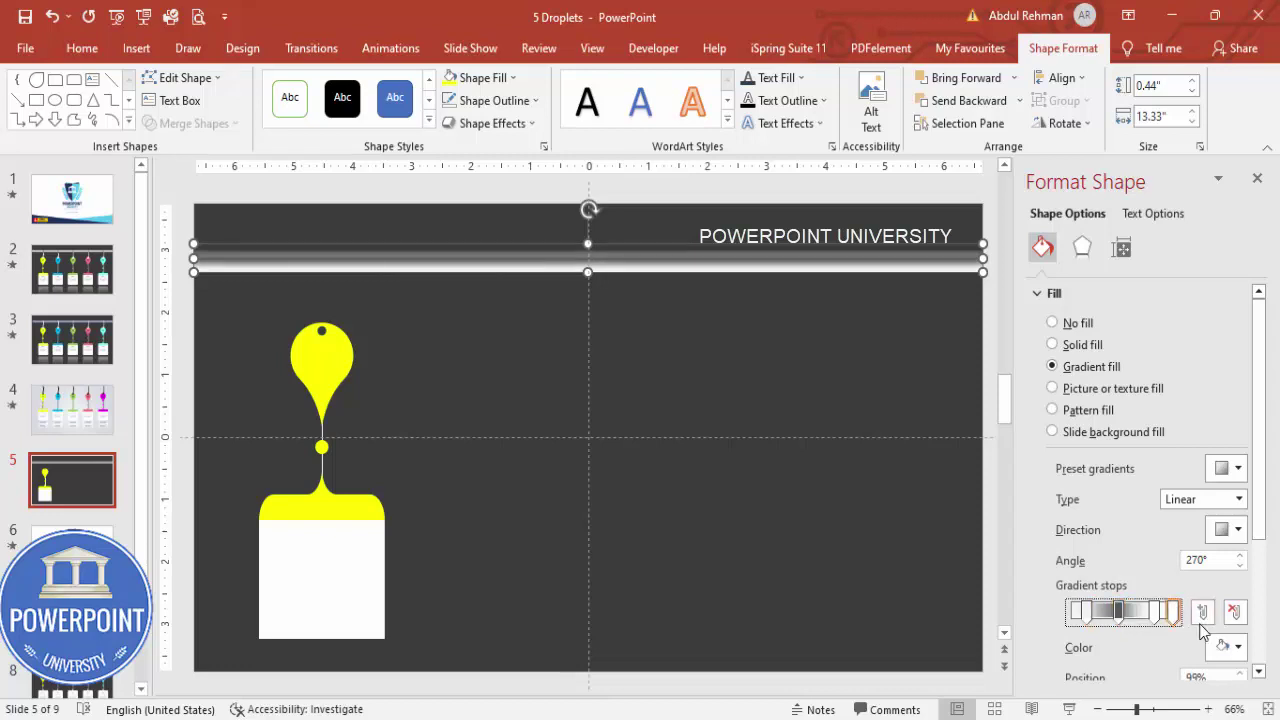
{"action": "left_click", "coordinate": [1224, 647]}
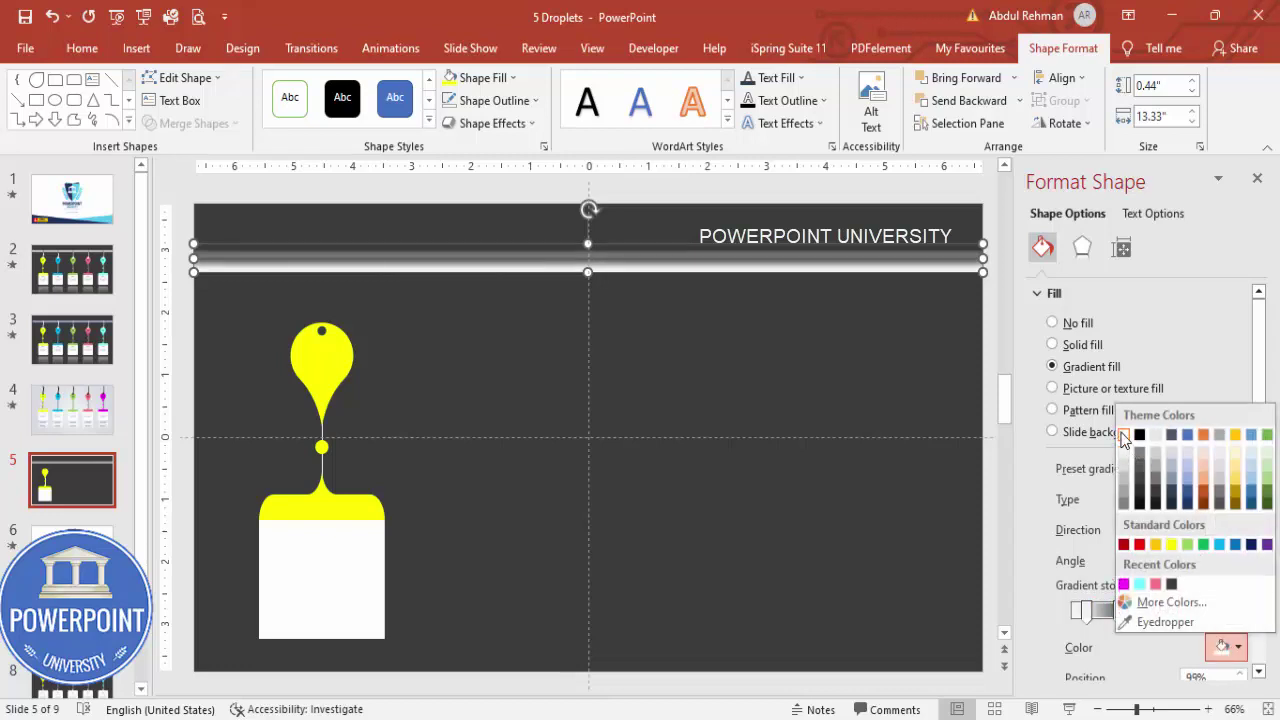
{"action": "left_click", "coordinate": [1124, 434]}
{"action": "left_click_drag", "start_coordinate": [1170, 614], "coordinate": [1146, 617]}
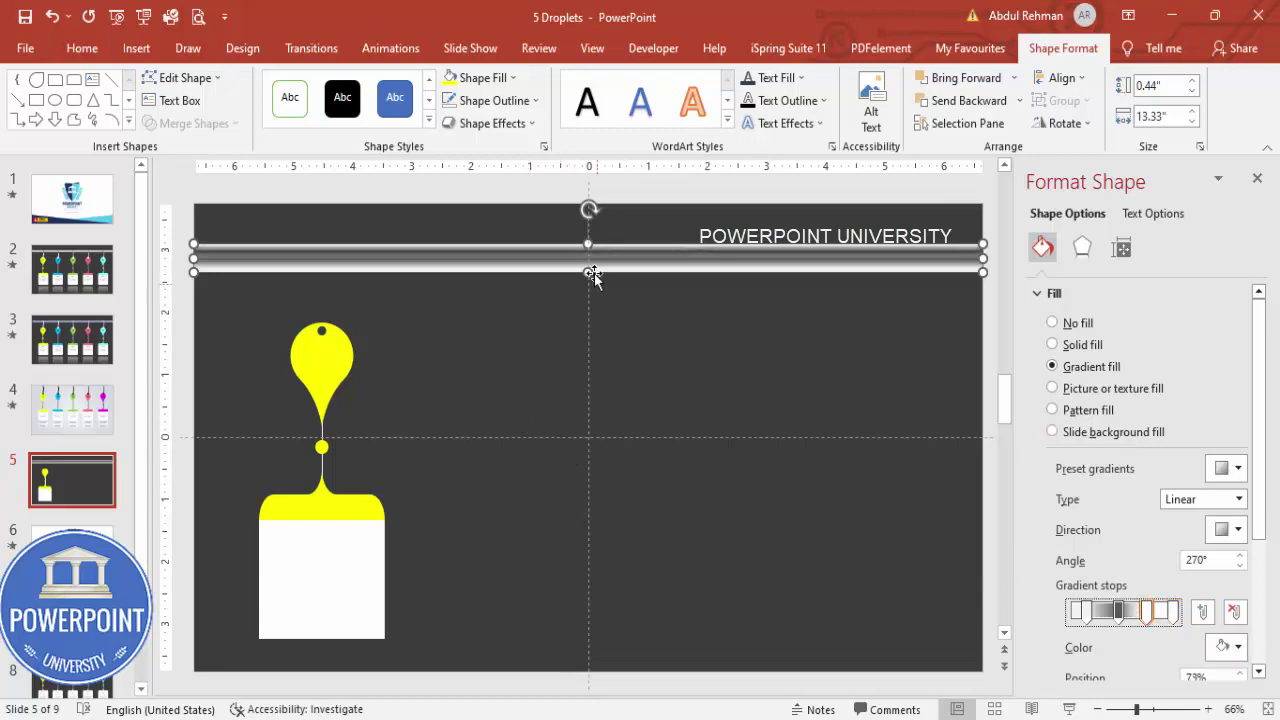
{"action": "left_click_drag", "start_coordinate": [593, 273], "coordinate": [587, 266]}
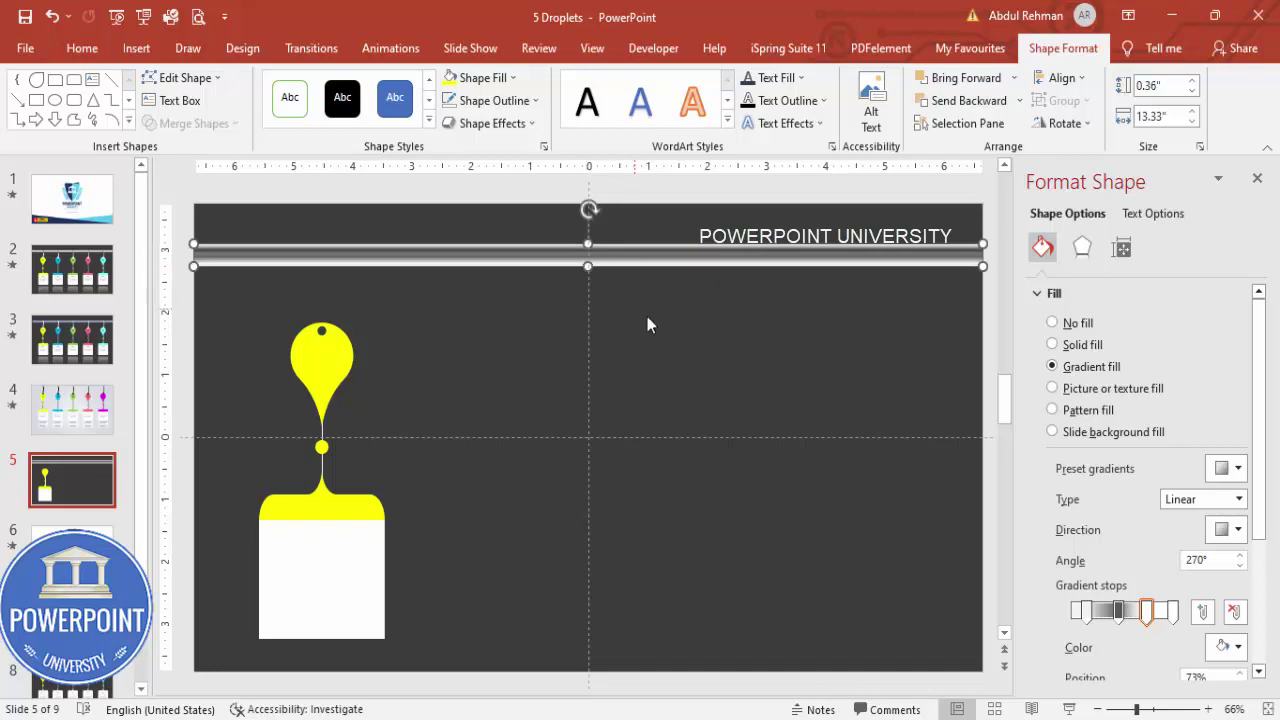
{"action": "left_click", "coordinate": [647, 324]}
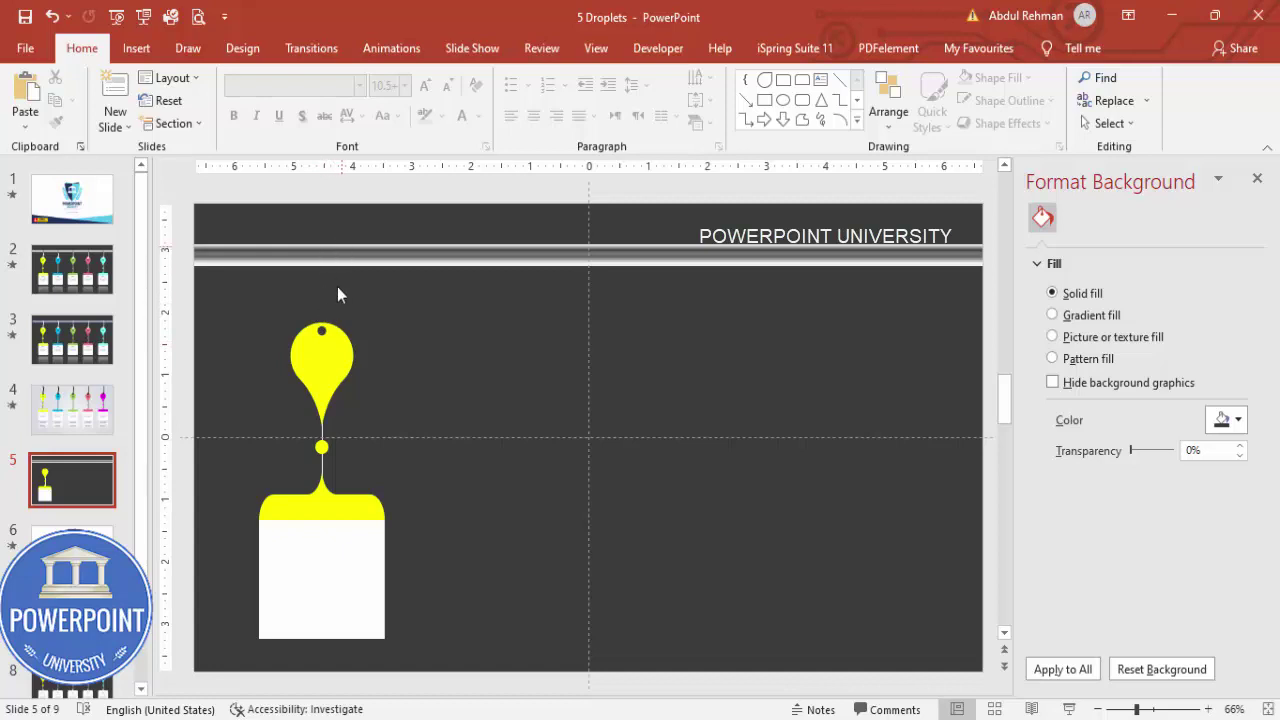
Step: Scribble a wavy string from the metallic bar down to the droplet's hole
{"action": "left_click", "coordinate": [1160, 710]}
{"action": "left_click_drag", "start_coordinate": [519, 697], "coordinate": [389, 700]}
{"action": "scroll", "coordinate": [366, 609], "scroll_direction": "up", "scroll_amount": 5}
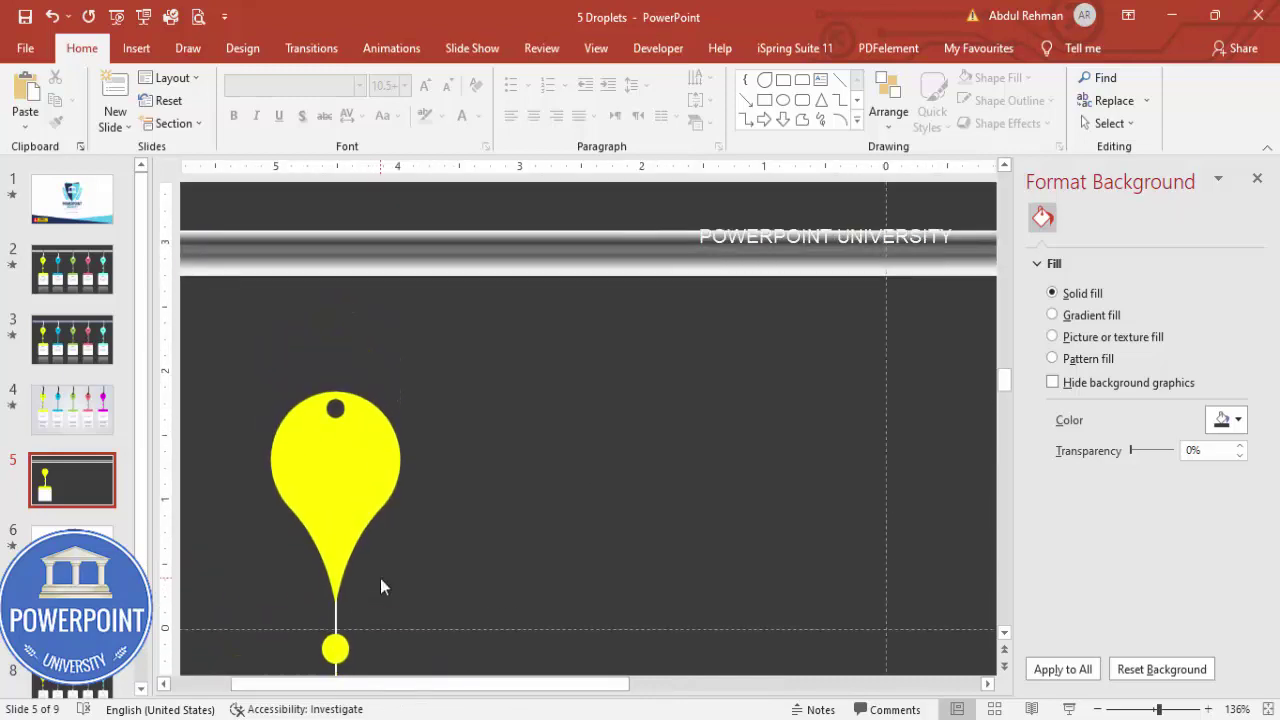
{"action": "left_click", "coordinate": [136, 48]}
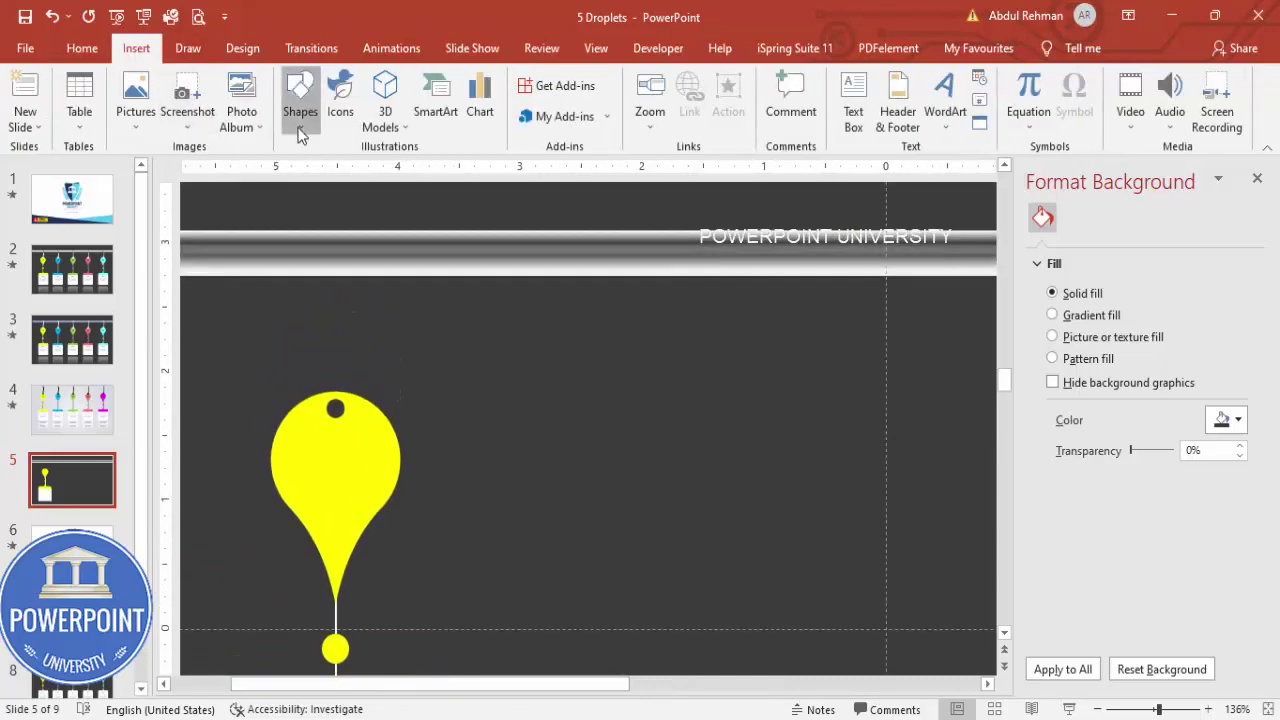
{"action": "left_click", "coordinate": [300, 110]}
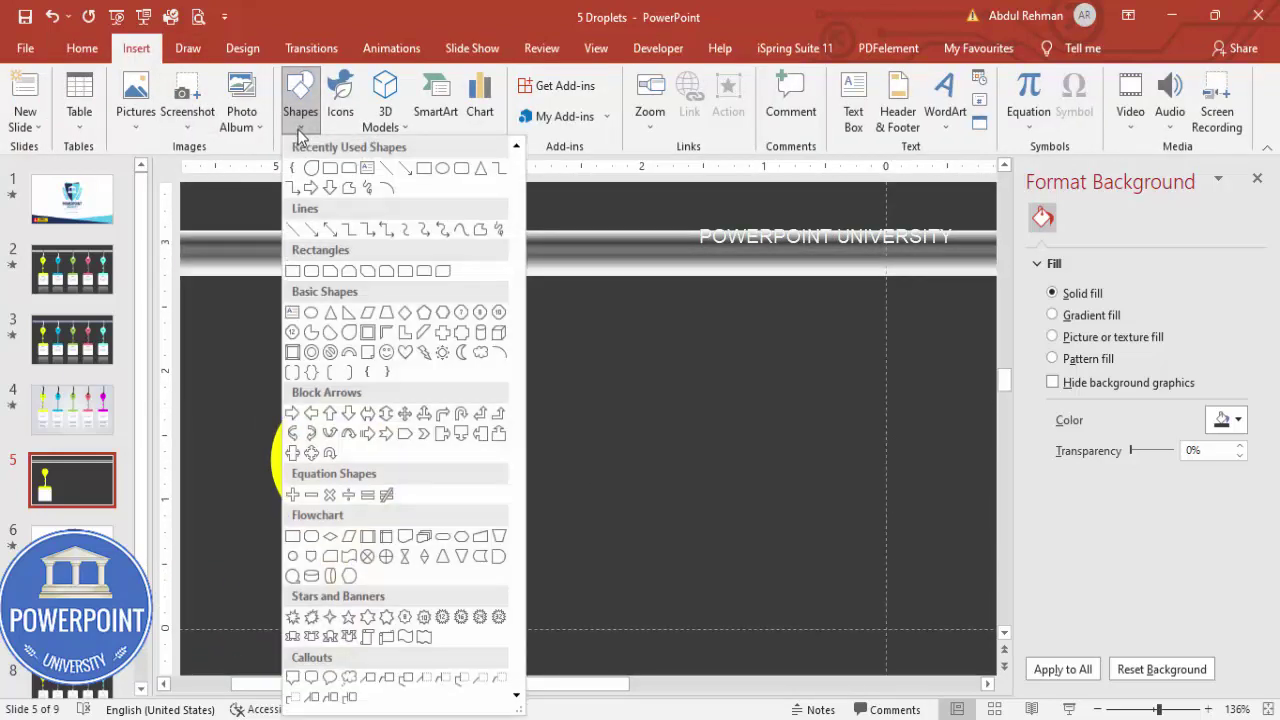
{"action": "left_click", "coordinate": [499, 230]}
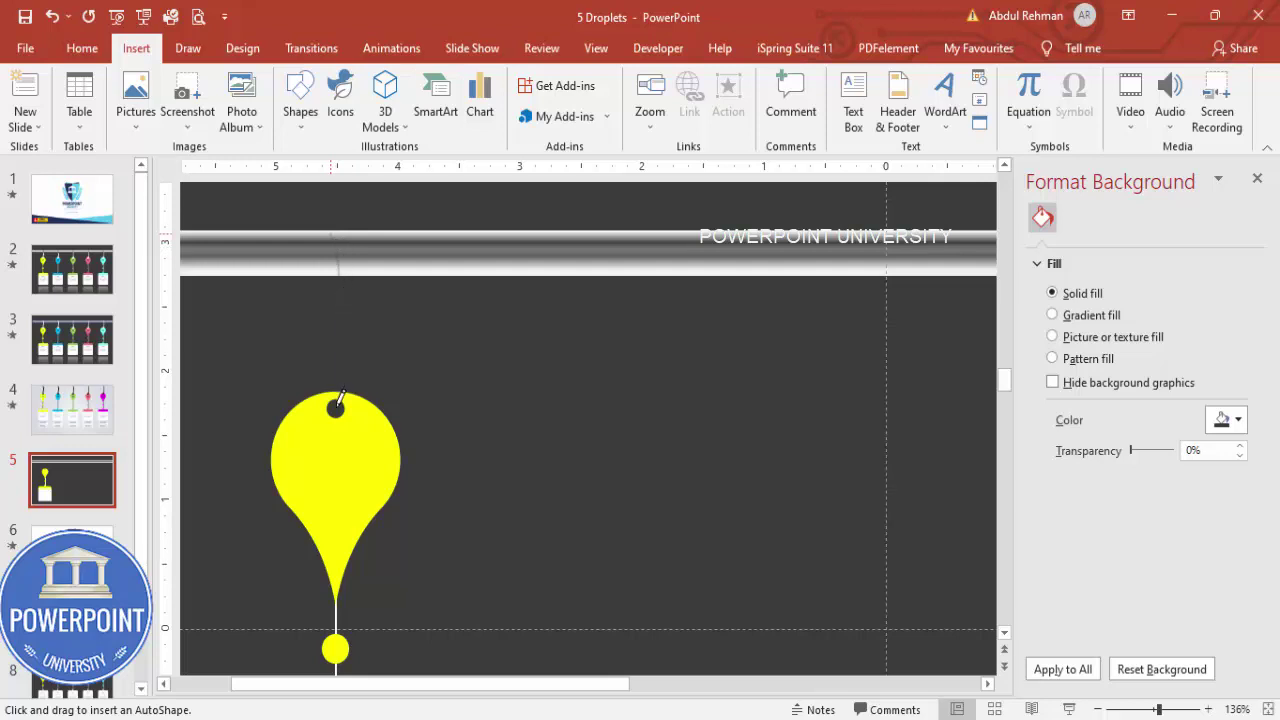
{"action": "left_click_drag", "start_coordinate": [336, 408], "coordinate": [336, 232]}
Step: Make the string white with a 1.5 pt width
{"action": "left_click", "coordinate": [515, 100]}
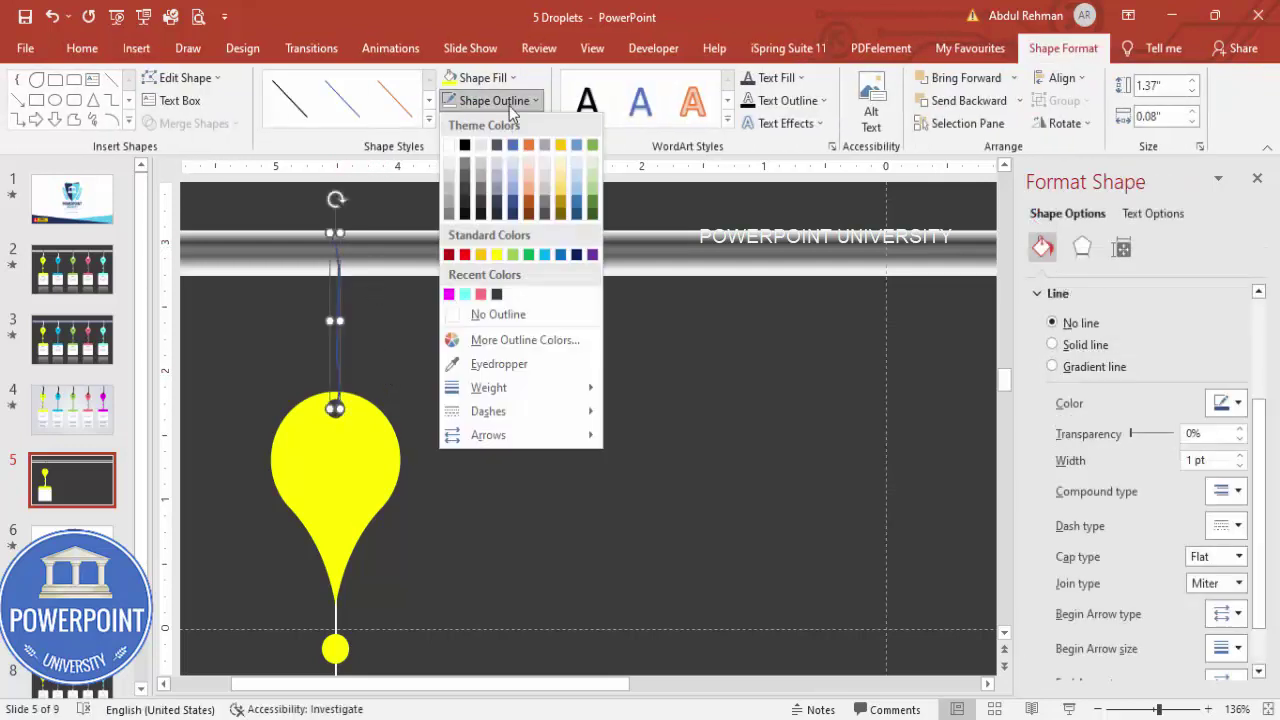
{"action": "left_click", "coordinate": [449, 140]}
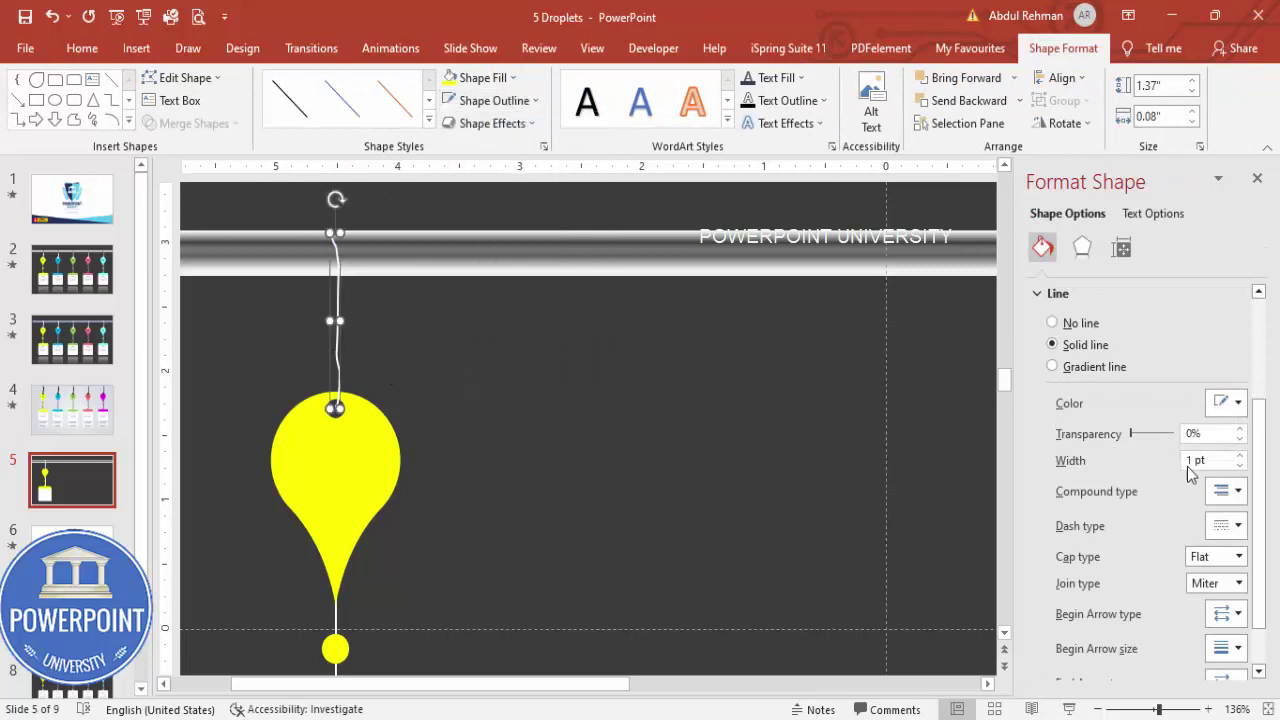
{"action": "left_click", "coordinate": [1240, 455]}
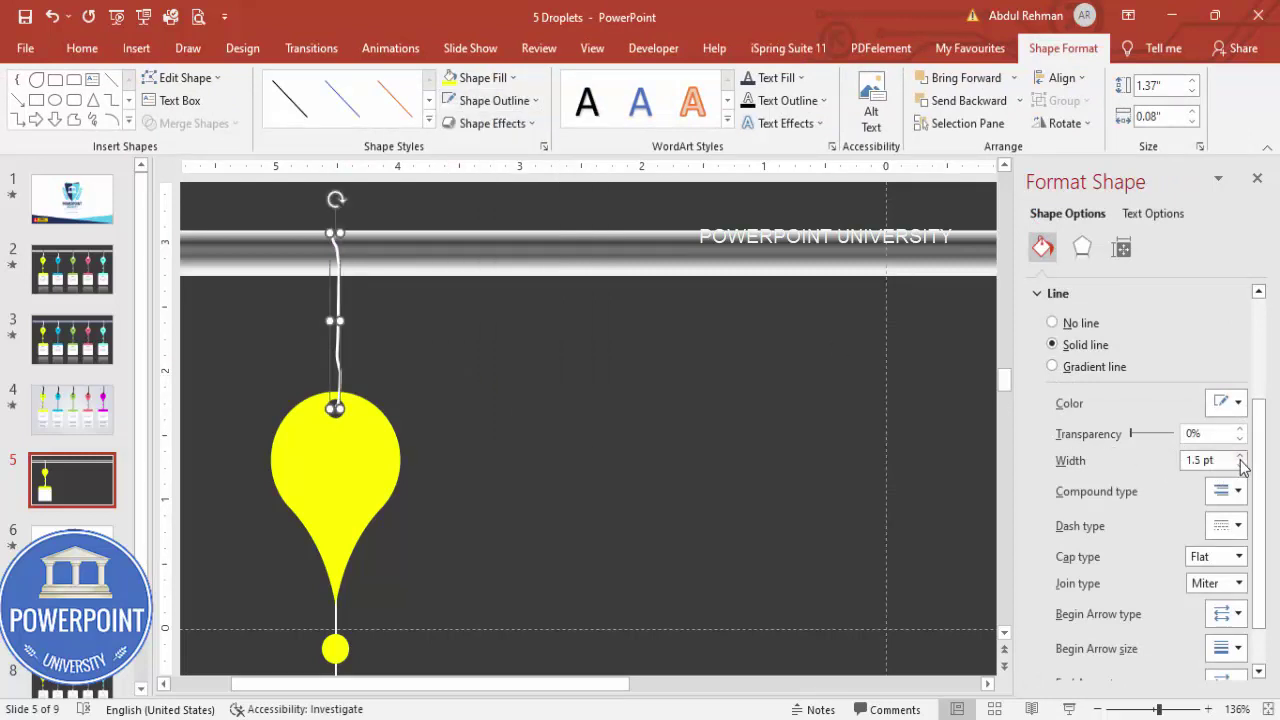
{"action": "left_click", "coordinate": [437, 345]}
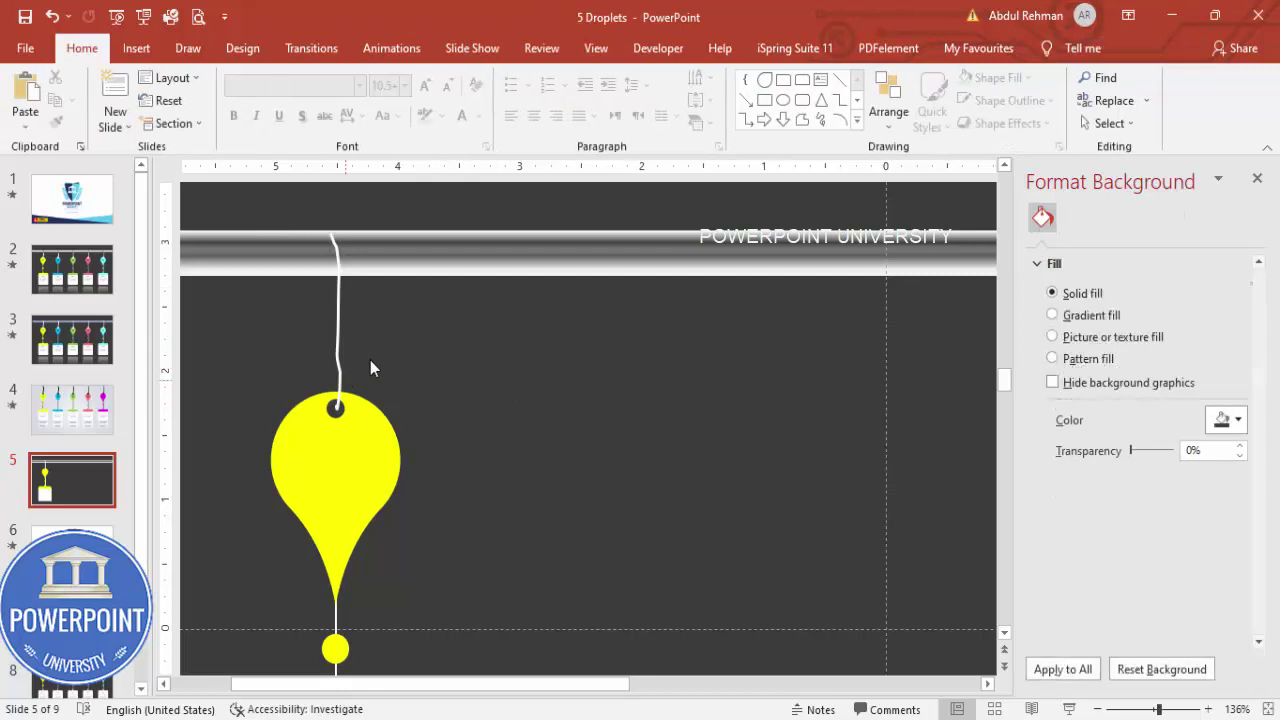
{"action": "left_click", "coordinate": [136, 48]}
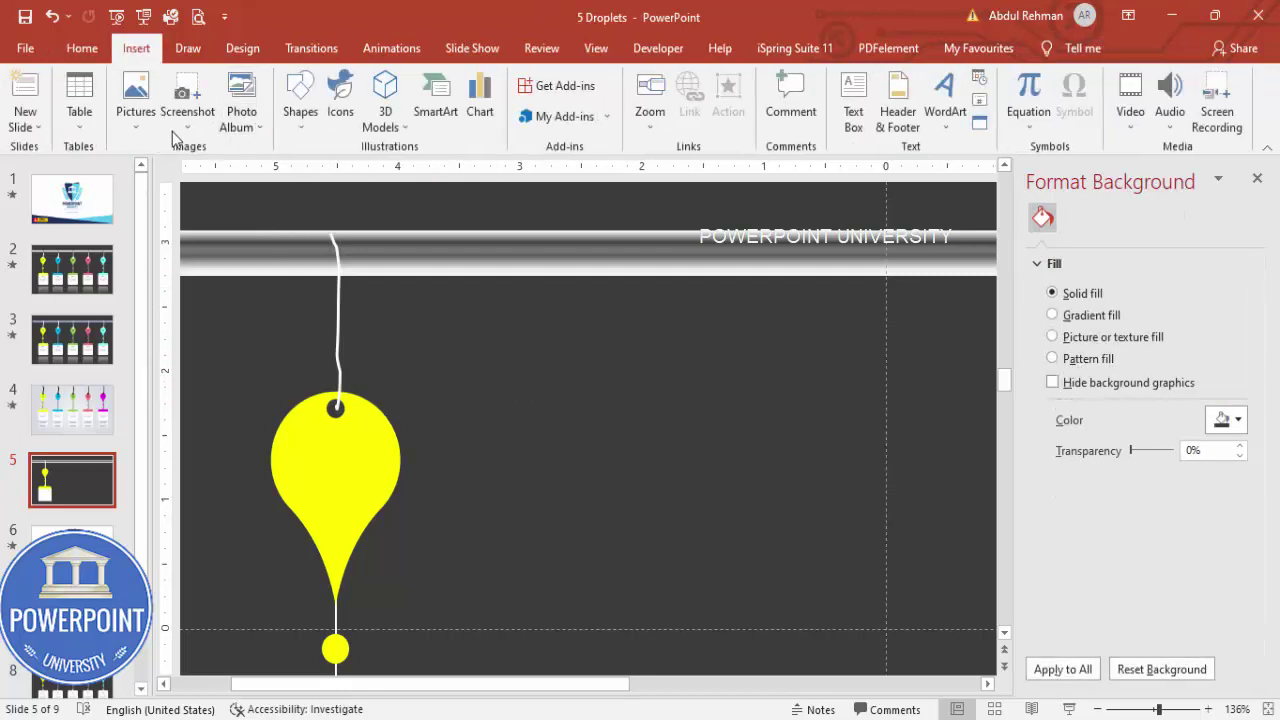
Step: Scribble a small white bow around the droplet's hole
{"action": "left_click", "coordinate": [301, 120]}
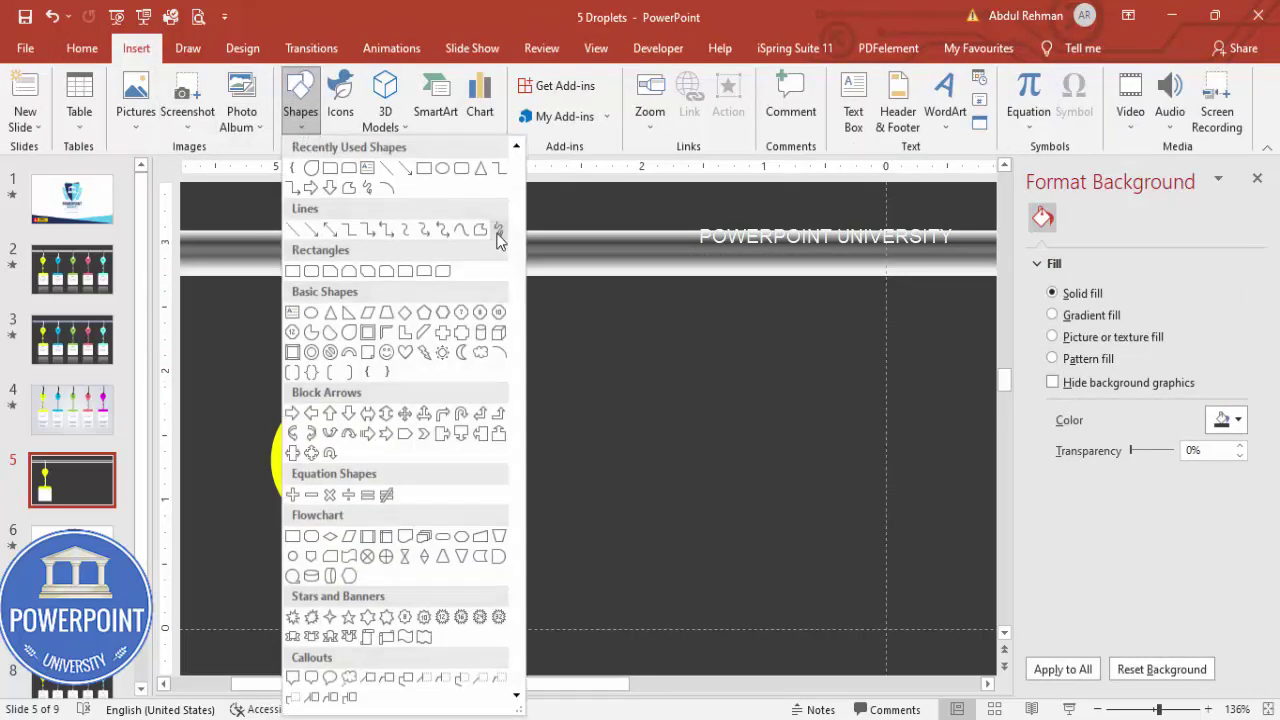
{"action": "left_click", "coordinate": [498, 231]}
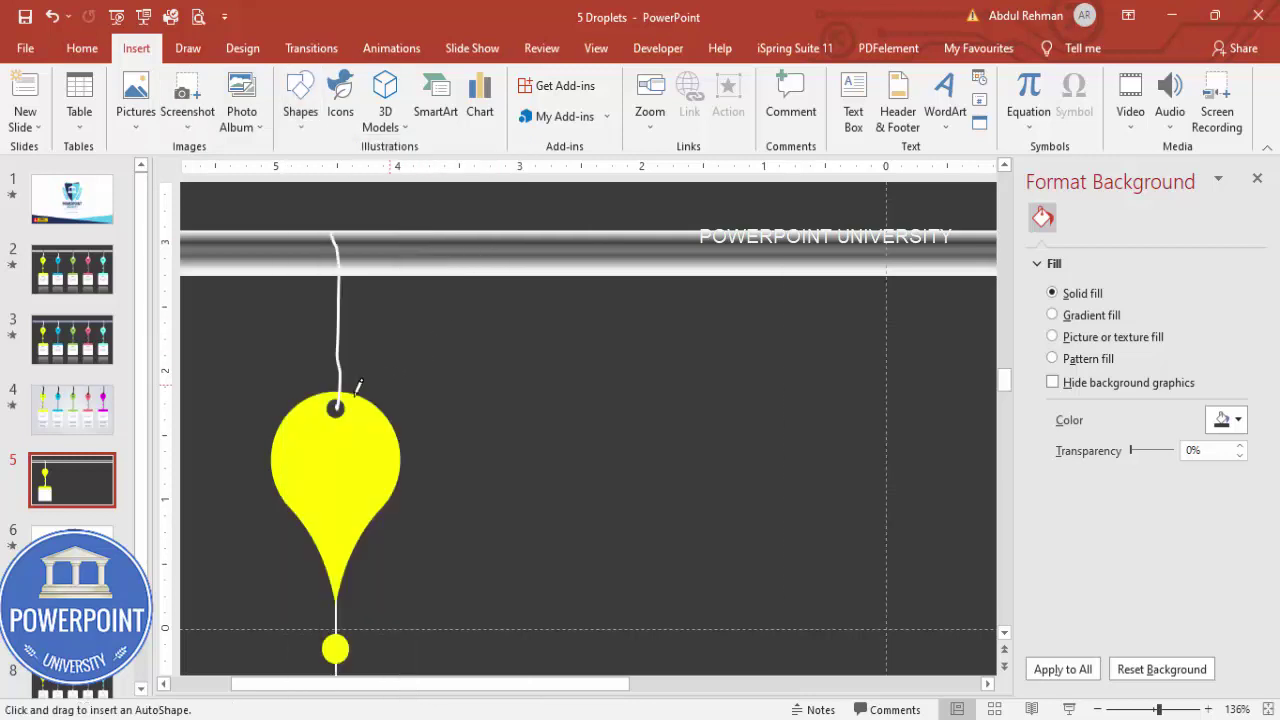
{"action": "mouse_move", "coordinate": [333, 395]}
{"action": "left_mouse_down"}
{"action": "mouse_move", "coordinate": [364, 403]}
{"action": "mouse_move", "coordinate": [331, 431]}
{"action": "left_mouse_up"}
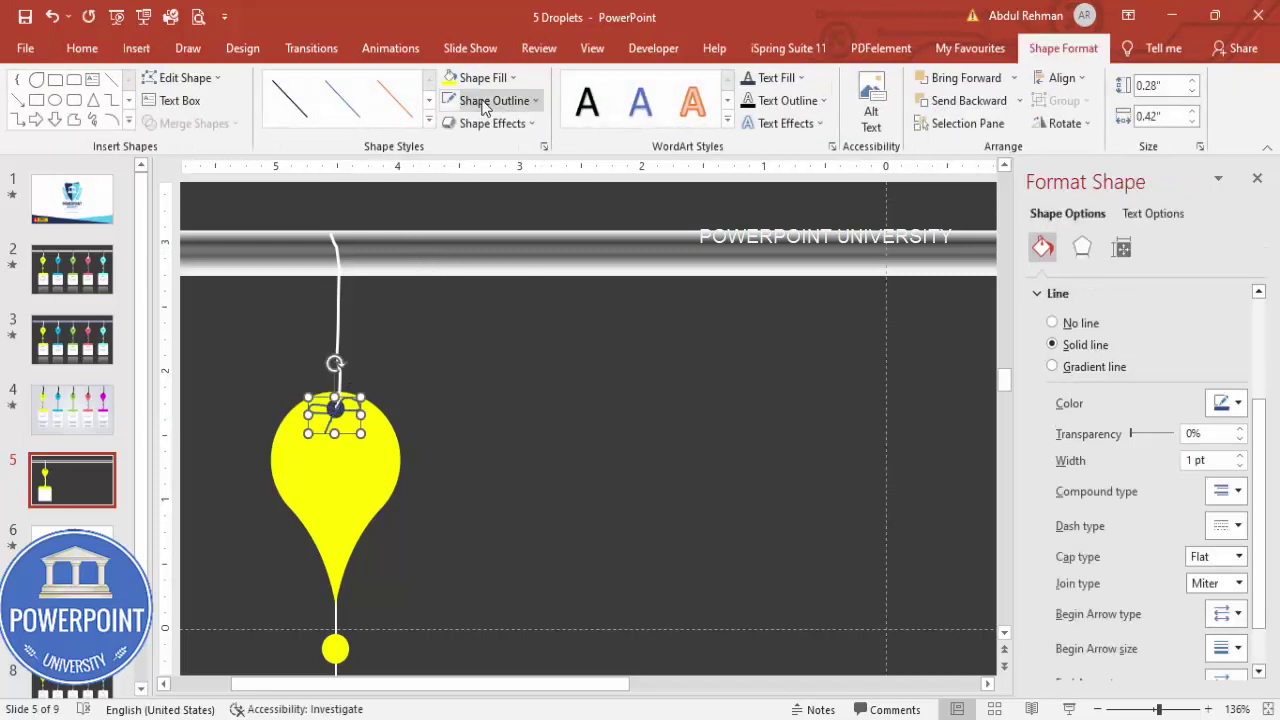
{"action": "left_click", "coordinate": [450, 104]}
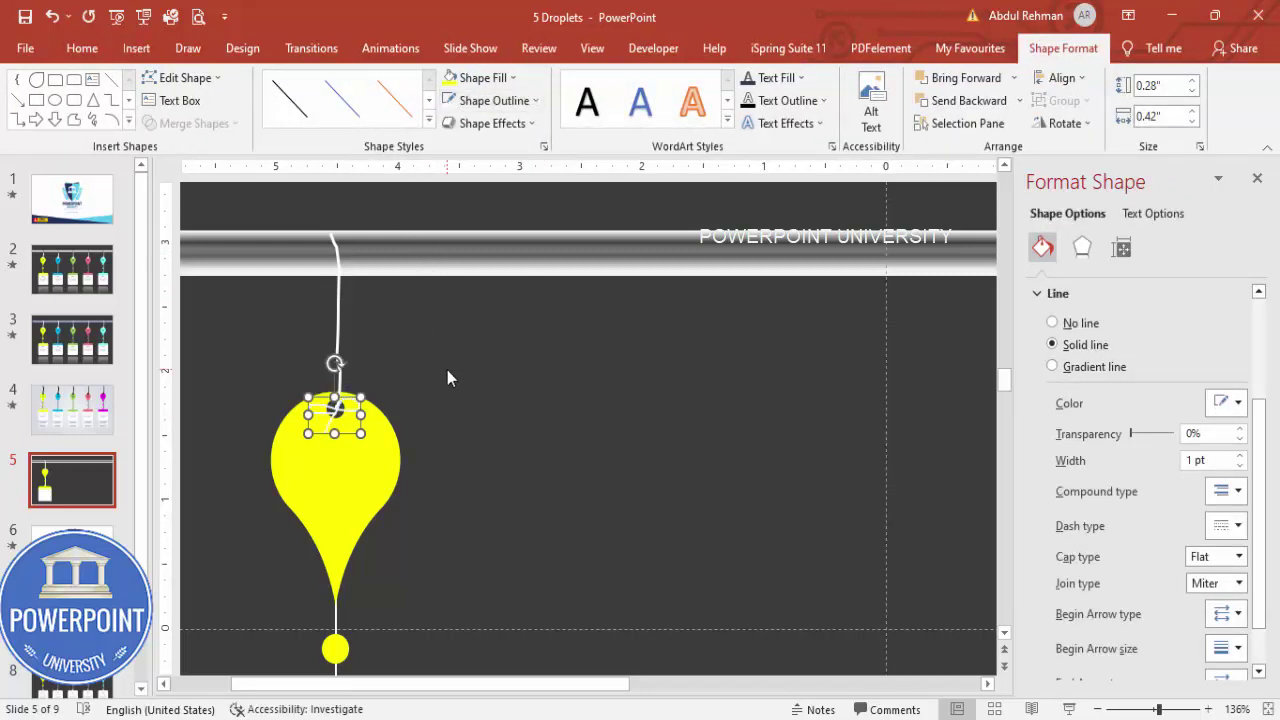
{"action": "left_click", "coordinate": [447, 370]}
Step: Adjust the string's lower end so it meets the droplet
{"action": "left_click", "coordinate": [336, 342]}
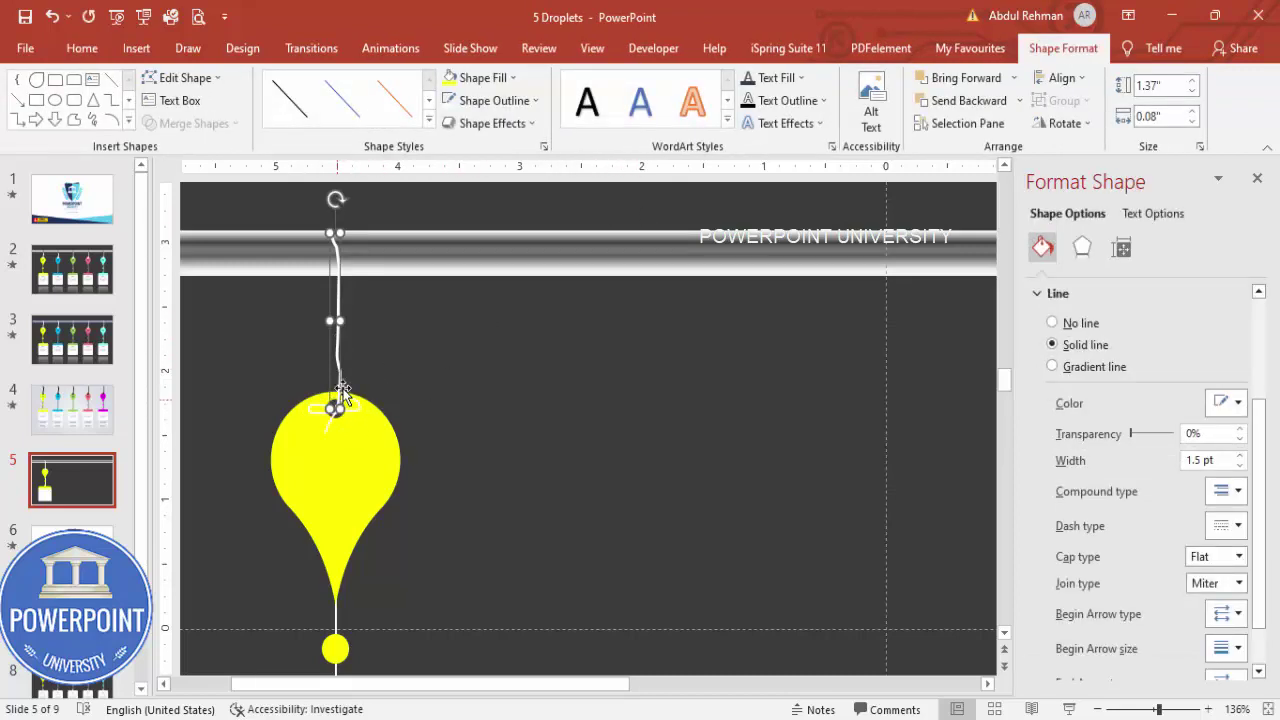
{"action": "left_click_drag", "start_coordinate": [337, 404], "coordinate": [339, 392]}
{"action": "left_click", "coordinate": [451, 382]}
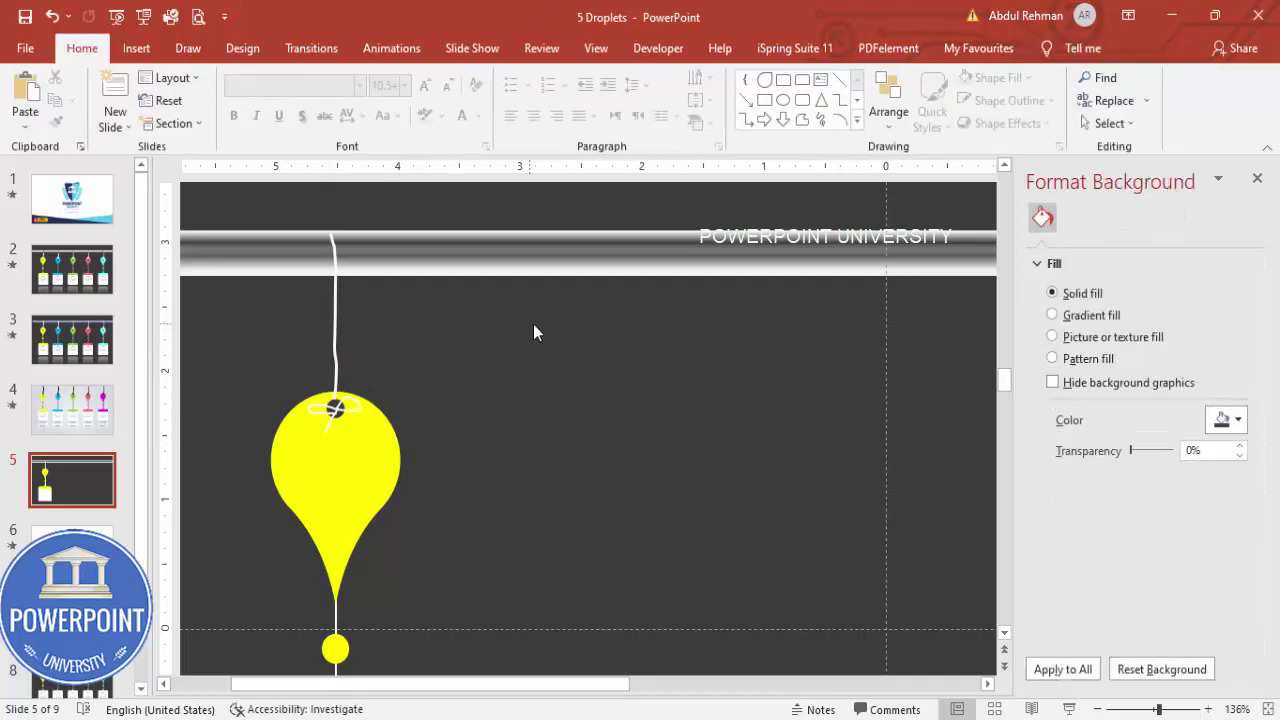
Step: Move the bow up to where the string meets the droplet and check its placement
{"action": "left_click", "coordinate": [339, 412]}
{"action": "left_click_drag", "start_coordinate": [339, 412], "coordinate": [338, 400]}
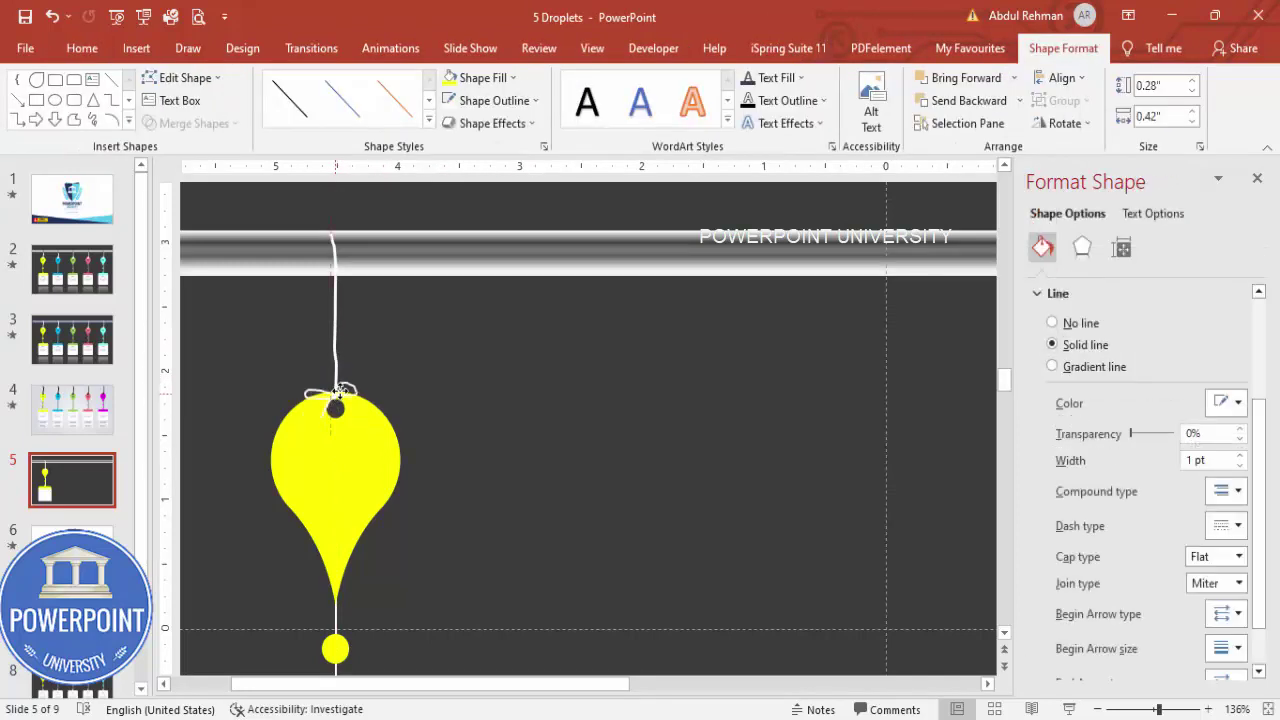
{"action": "left_click", "coordinate": [340, 390]}
{"action": "left_click", "coordinate": [336, 394]}
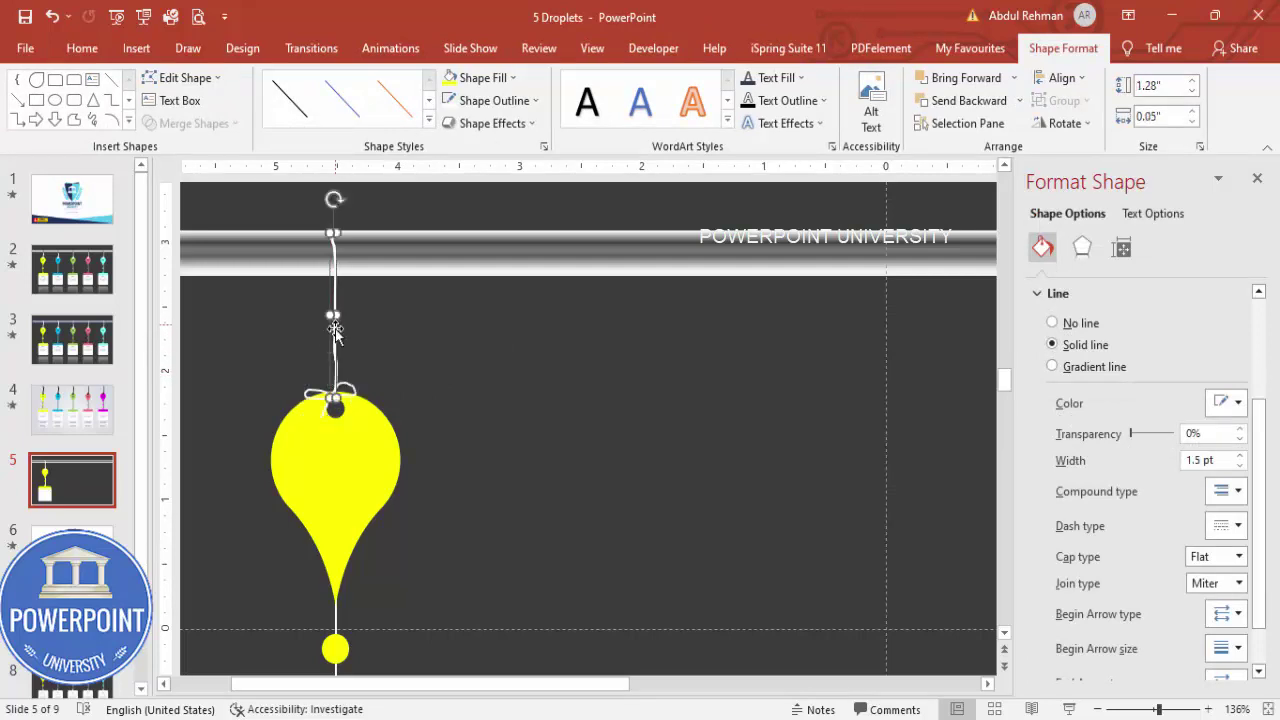
{"action": "left_click", "coordinate": [456, 409]}
{"action": "left_click", "coordinate": [348, 384]}
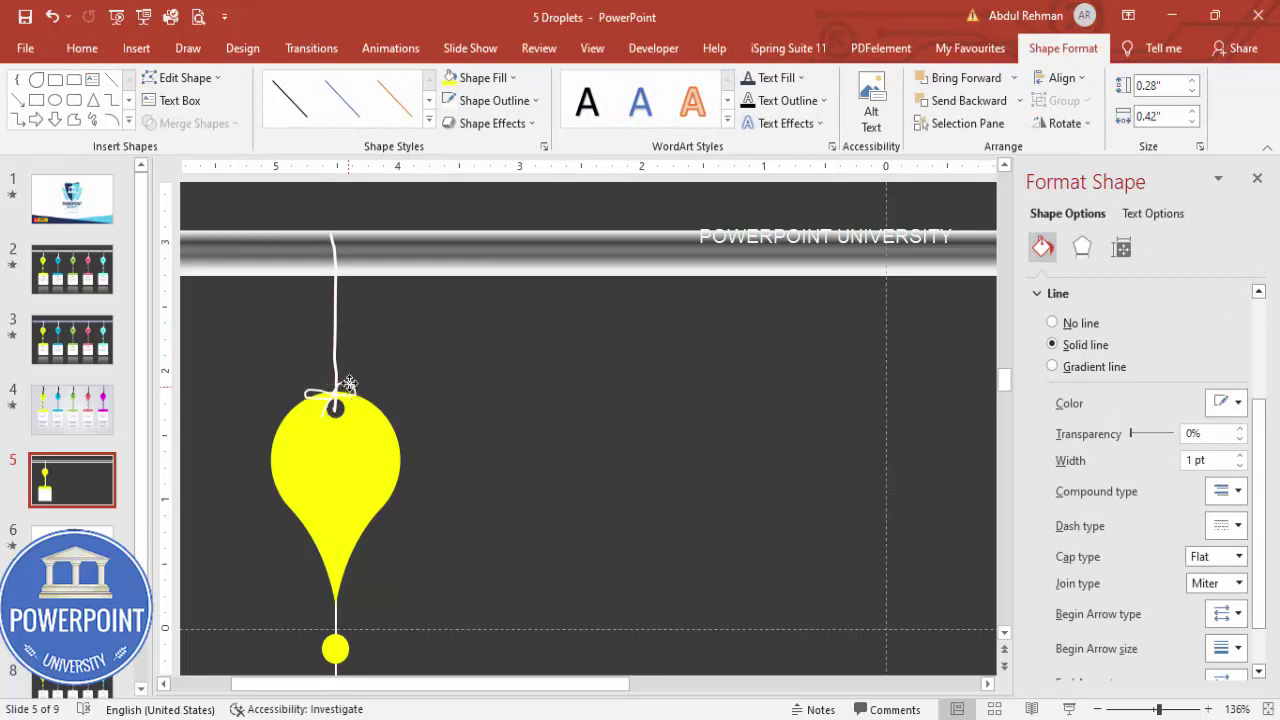
{"action": "left_click", "coordinate": [472, 399]}
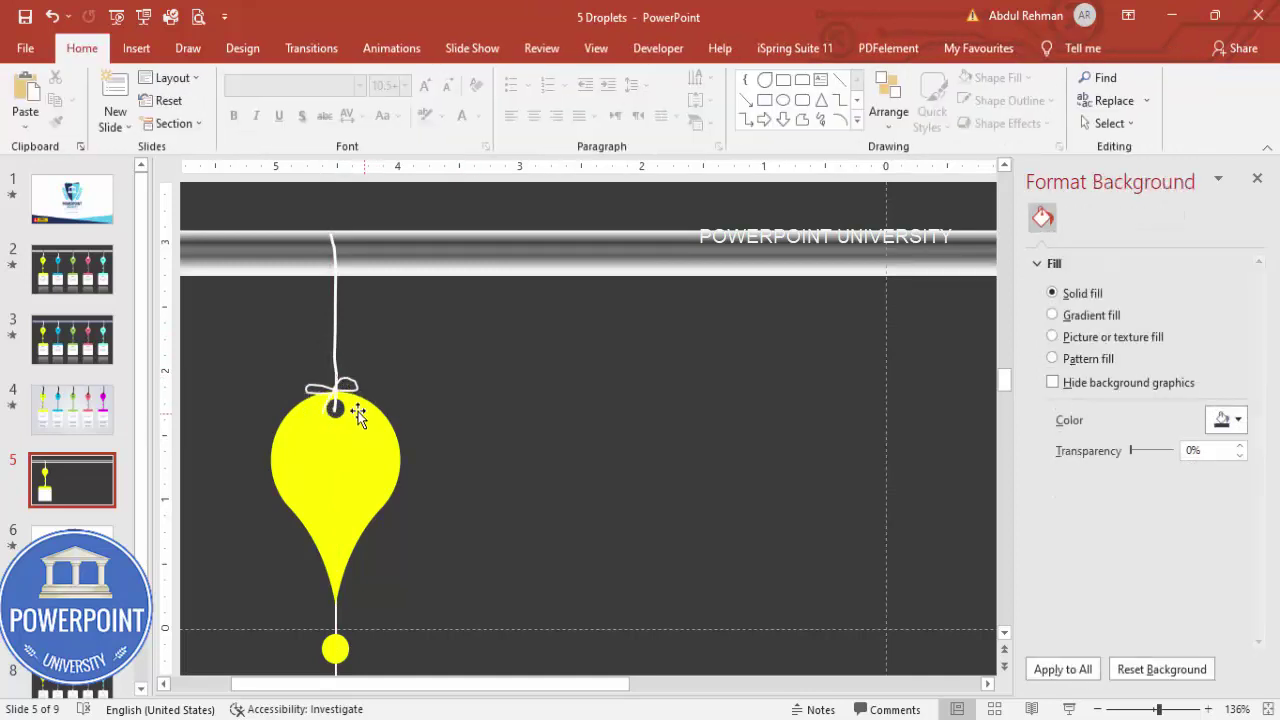
{"action": "left_click", "coordinate": [1267, 710]}
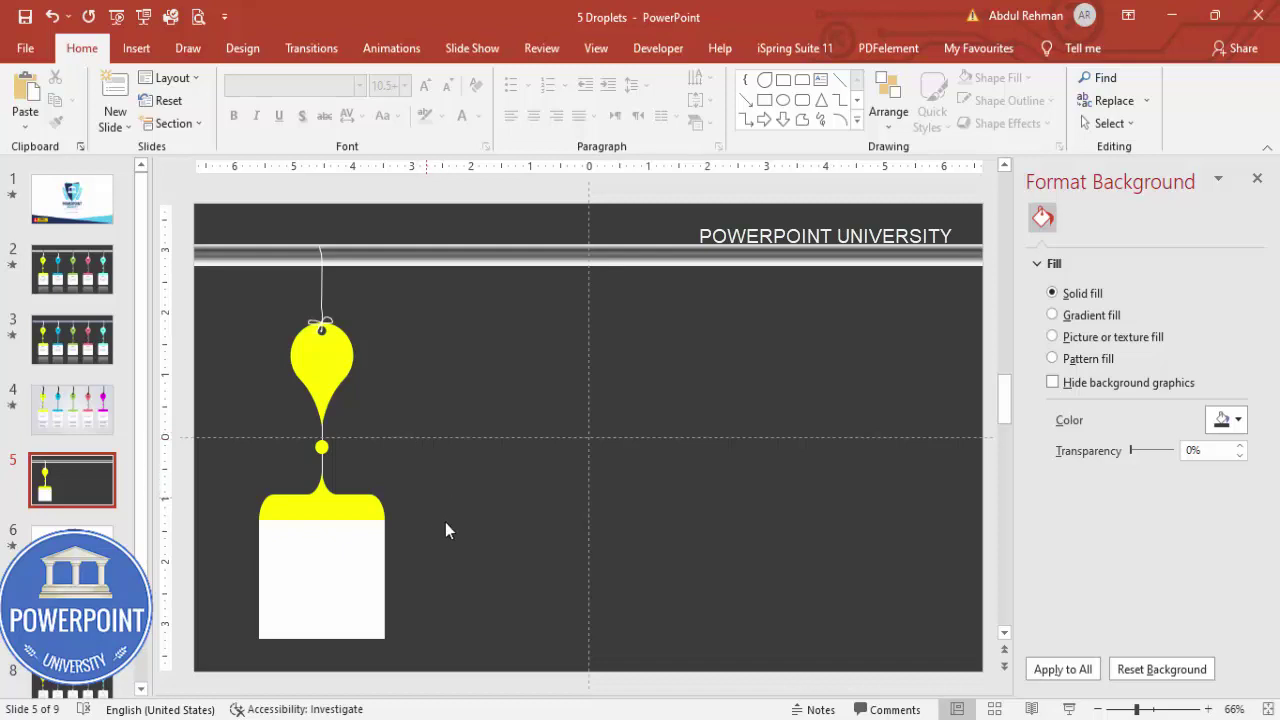